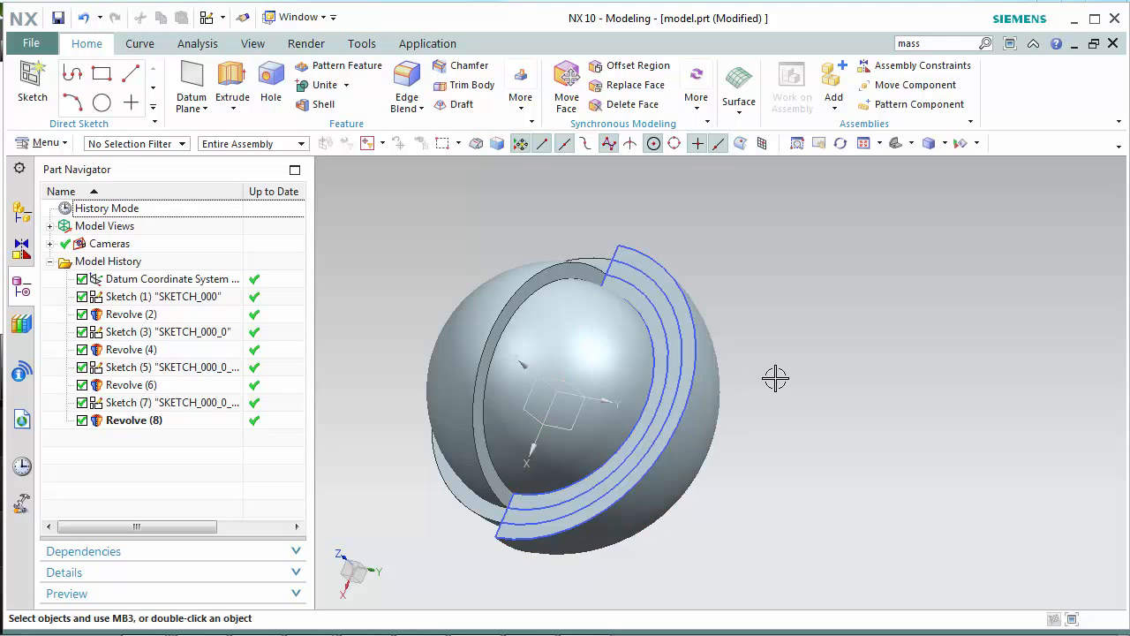
scroll(775, 378, "down", 2)
left_click_drag(774, 381, 653, 365)
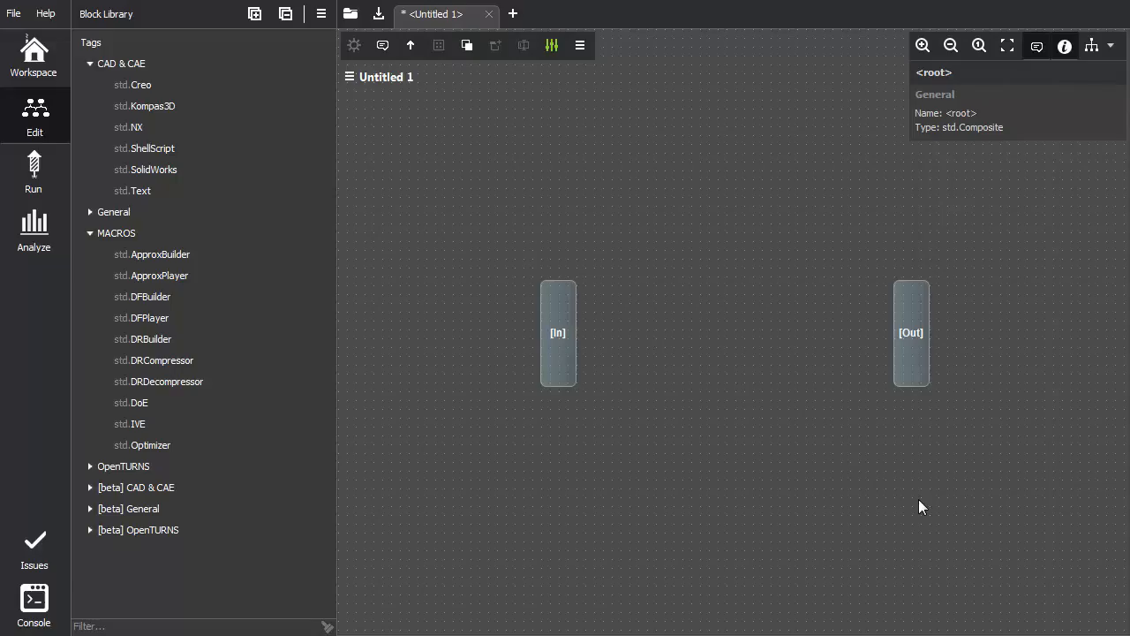
Switch to pSeven and add an NX block named NX to the workflow between the In and Out ports.
left_click_drag(136, 126, 692, 318)
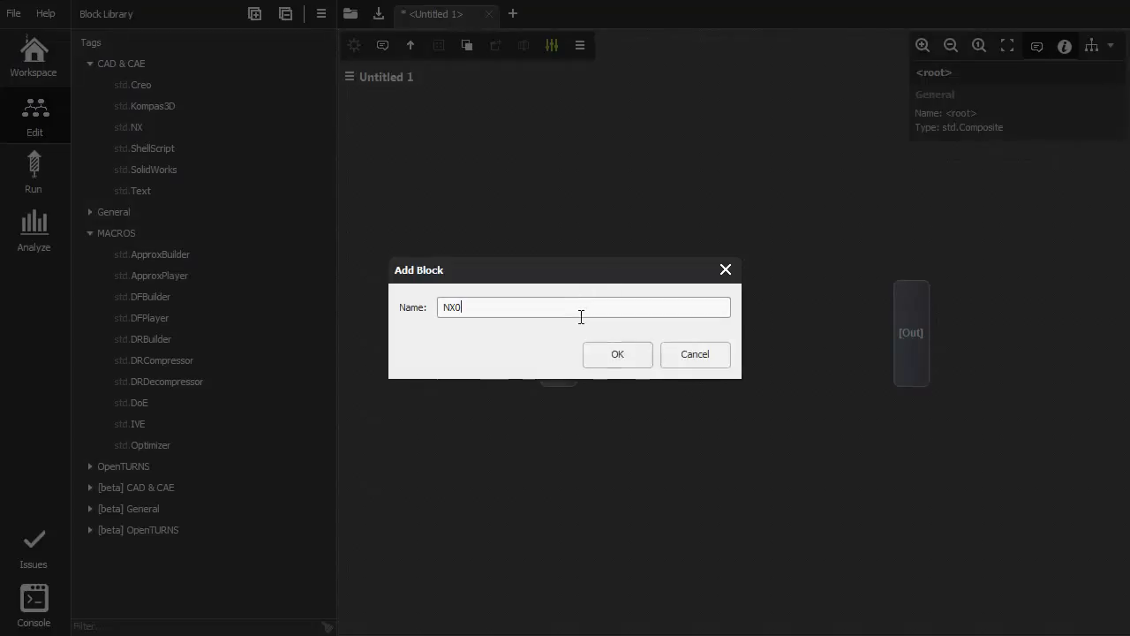
key("BackSpace")
left_click(620, 357)
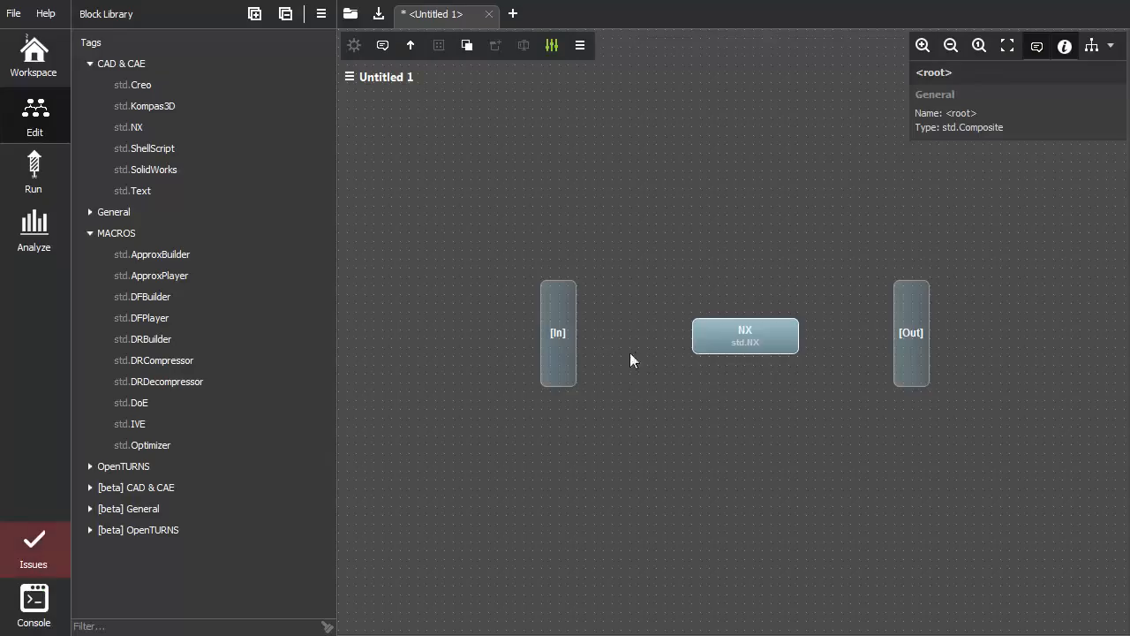
In the NX block's options, set Path to DLLs to C:\Program Files\Siemens\NX 10.0\UGII and error handling behavior to "output defaults and signal".
double_click(714, 337)
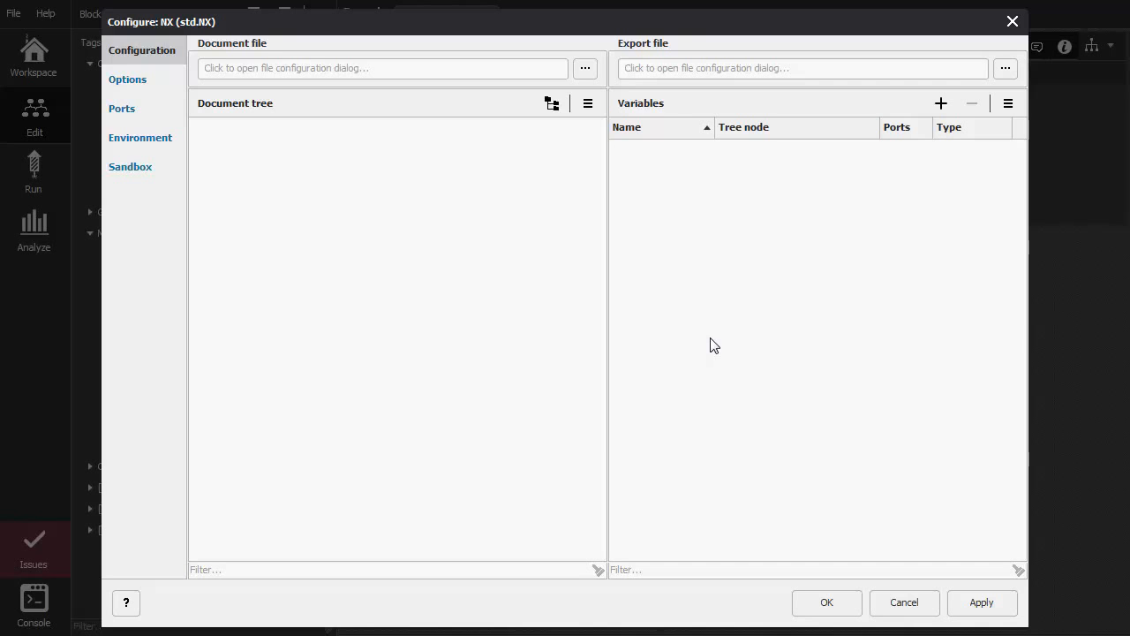
left_click(134, 81)
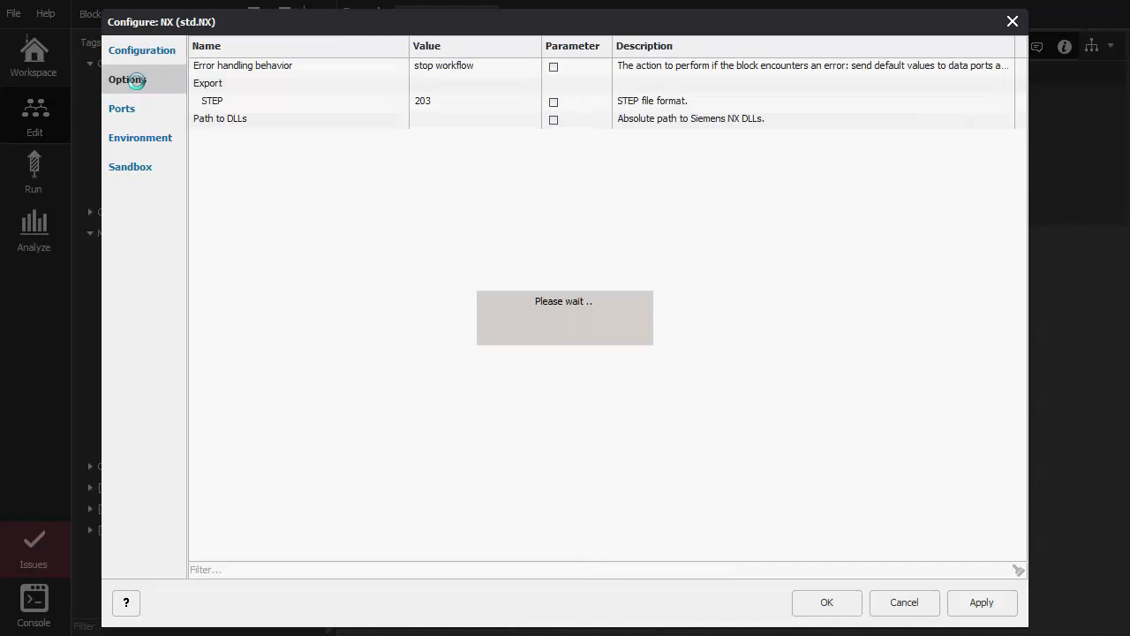
left_click(466, 118)
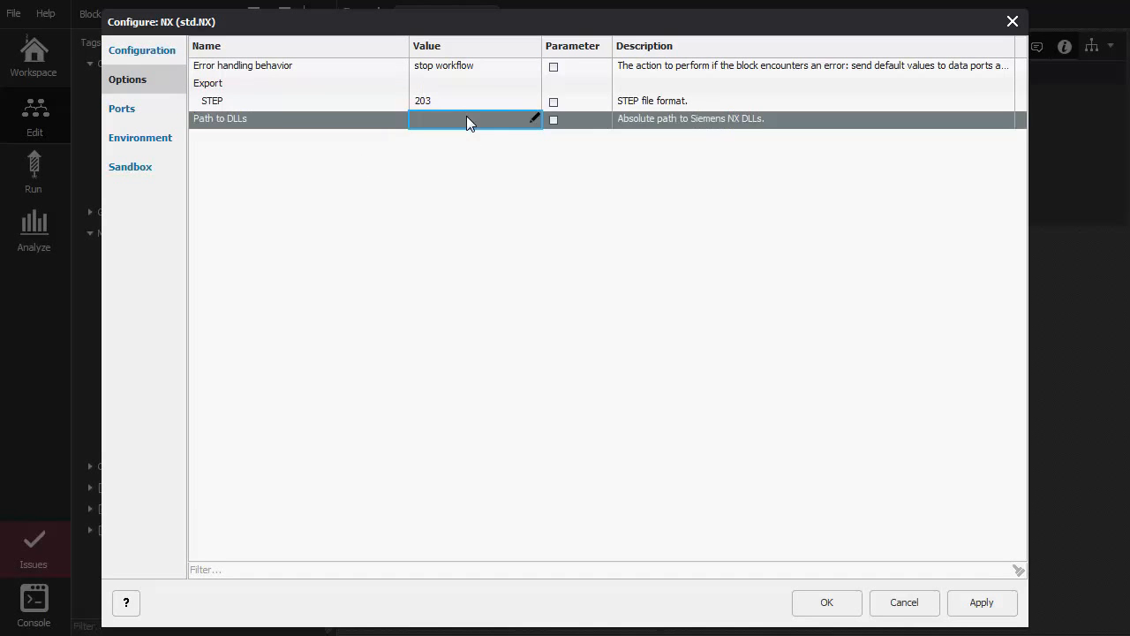
key("ctrl+v")
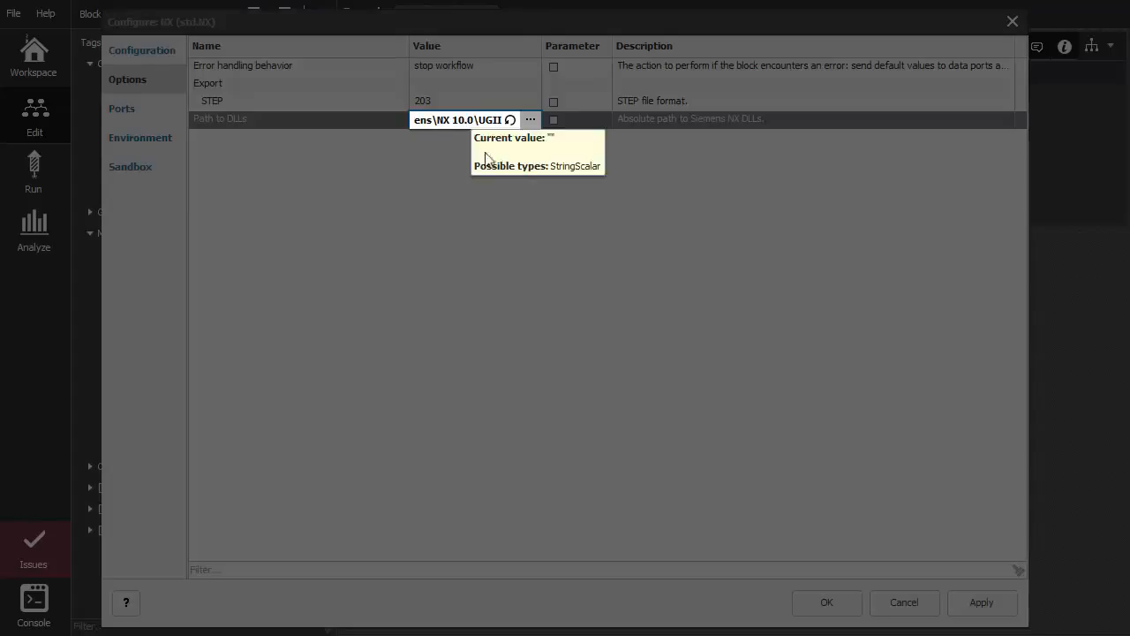
left_click(534, 230)
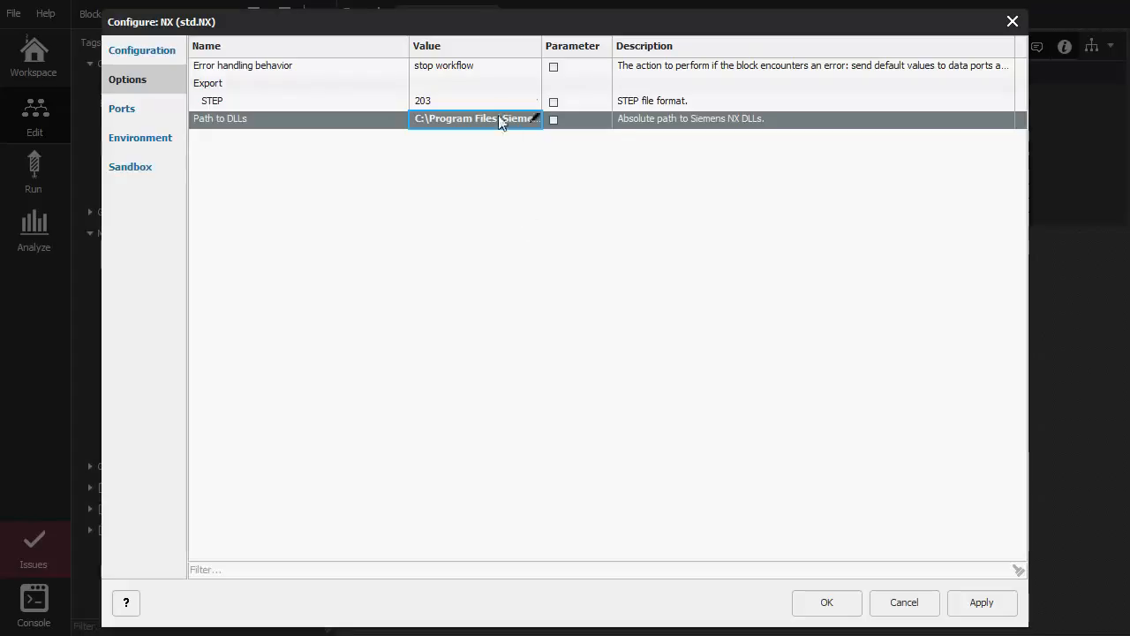
left_click(481, 68)
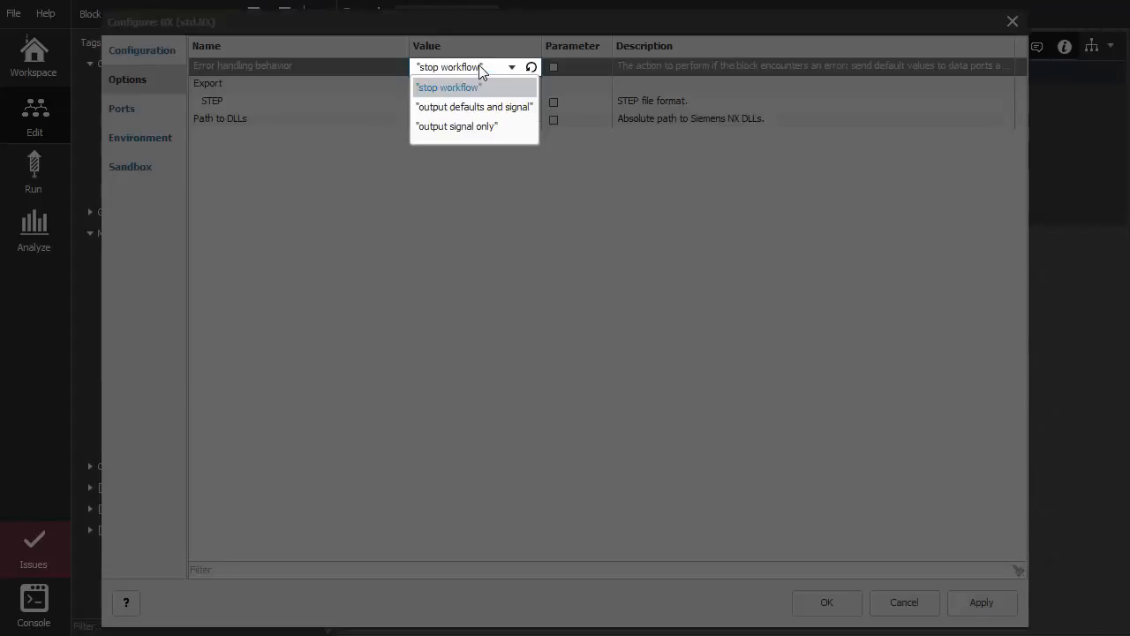
left_click(493, 108)
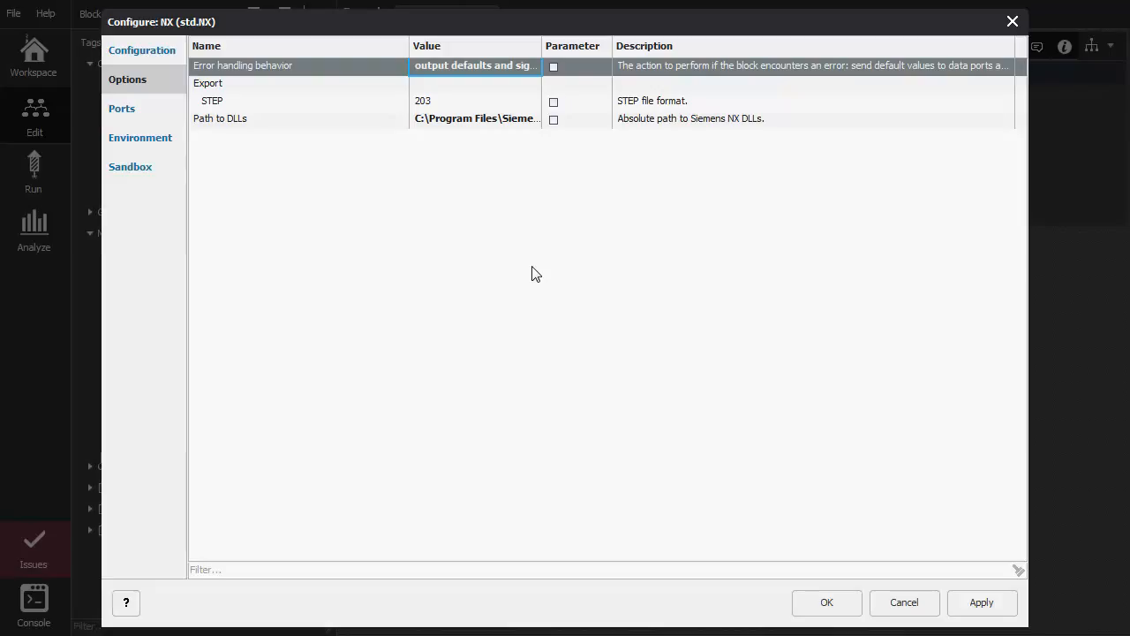
Configure the NX block's document file with Project origin and the file model.prt.
left_click(152, 53)
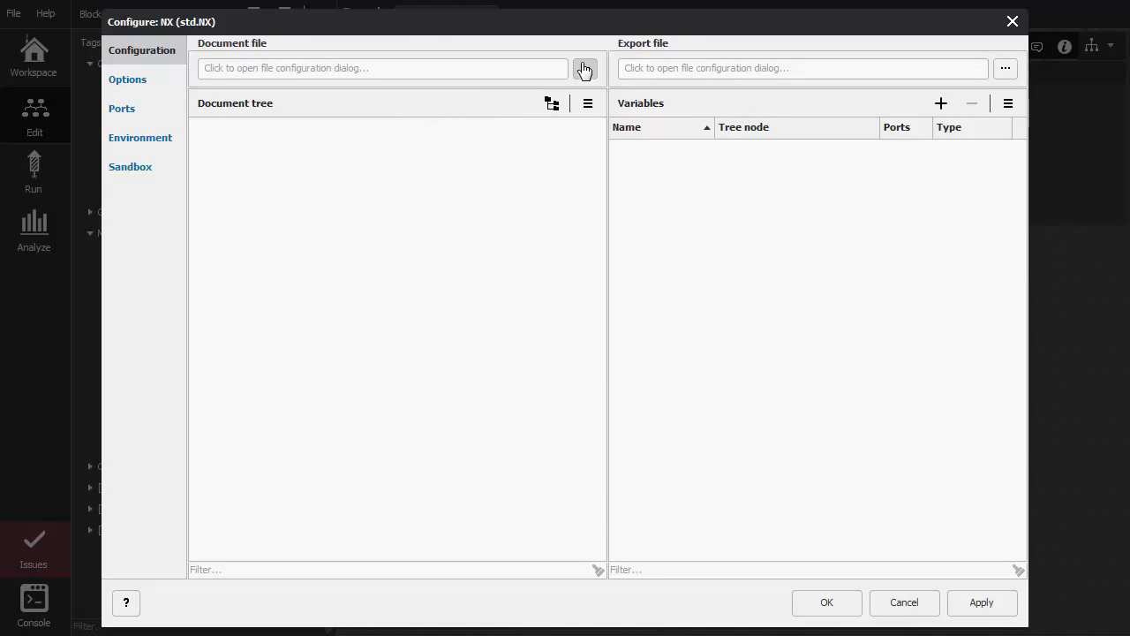
left_click(585, 68)
left_click(528, 150)
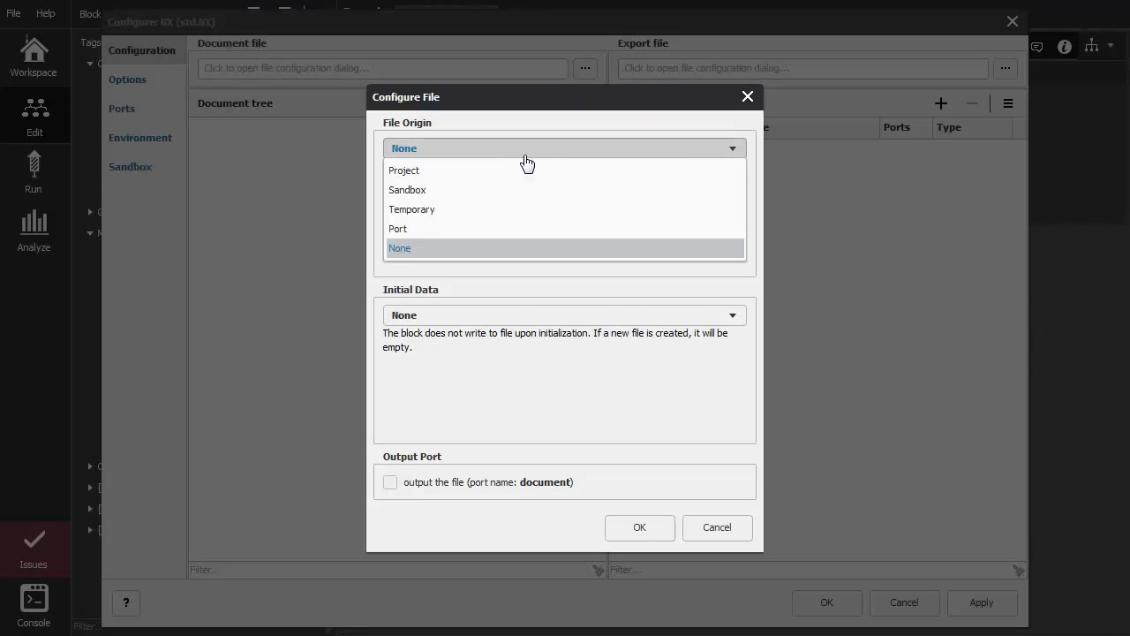
left_click(510, 172)
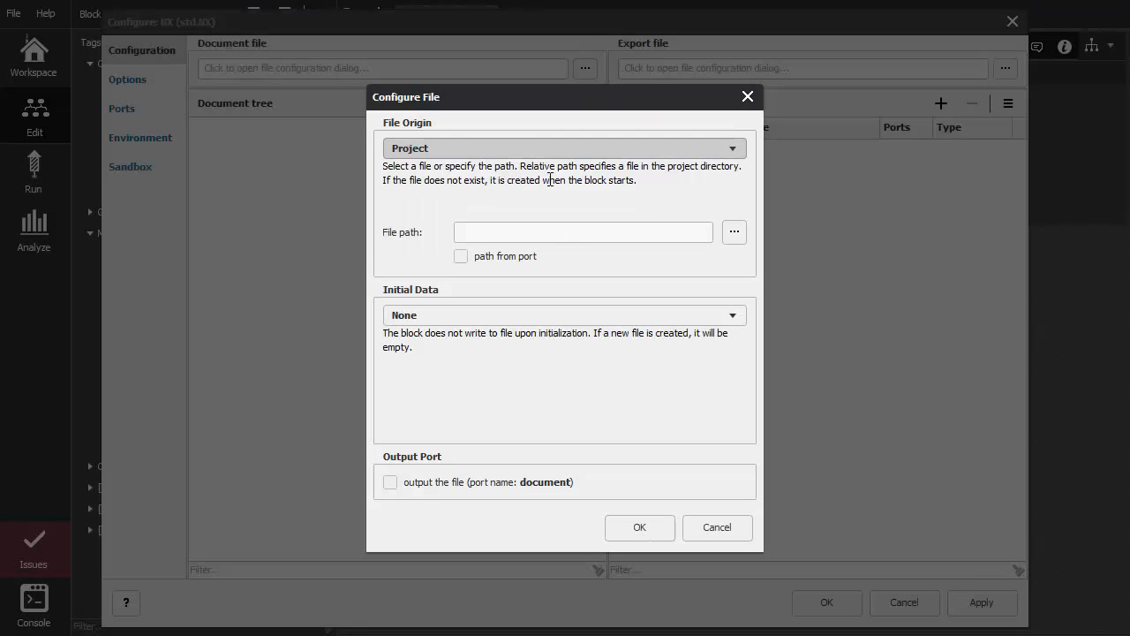
left_click(733, 232)
double_click(466, 154)
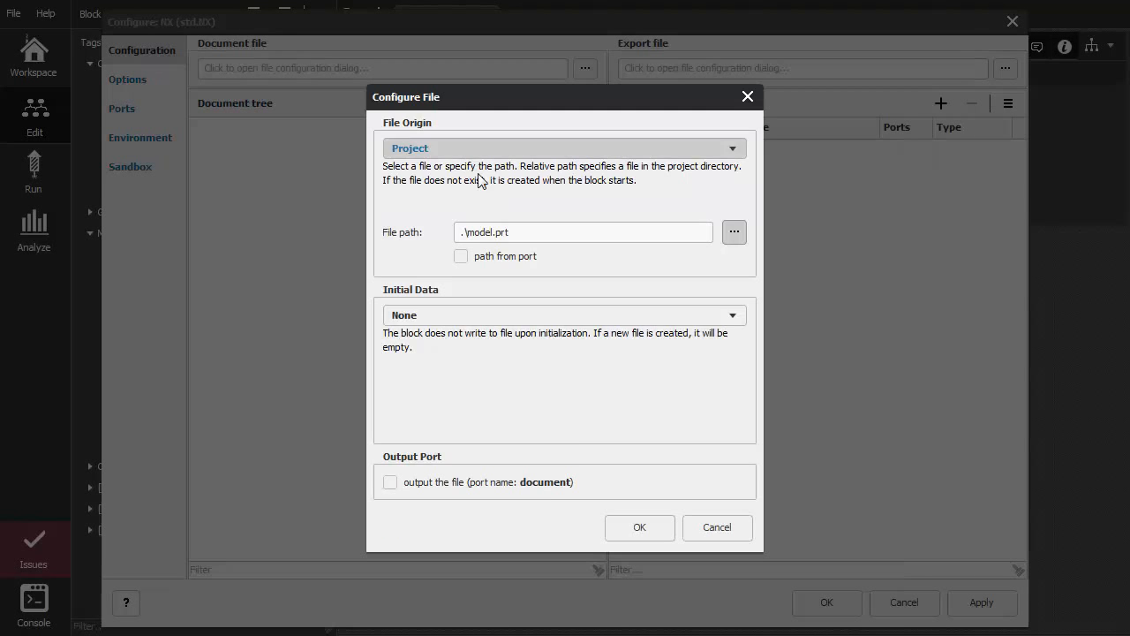
left_click(627, 527)
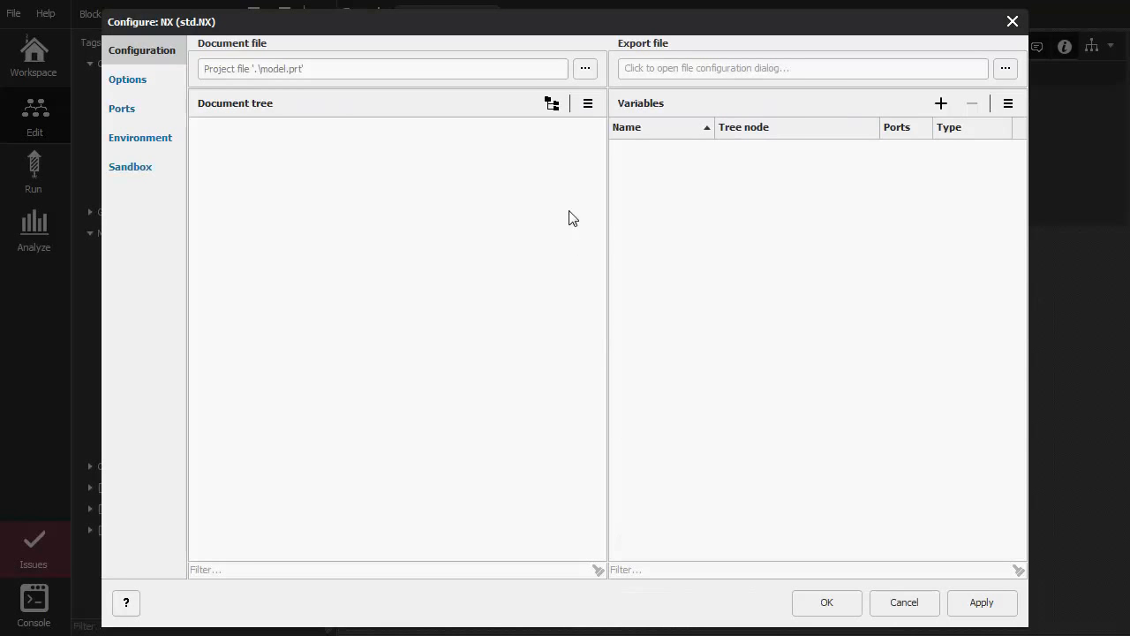
Load the model's document tree and add the sketch dimensions p3, p2, p9 and p15 as variables.
left_click(549, 106)
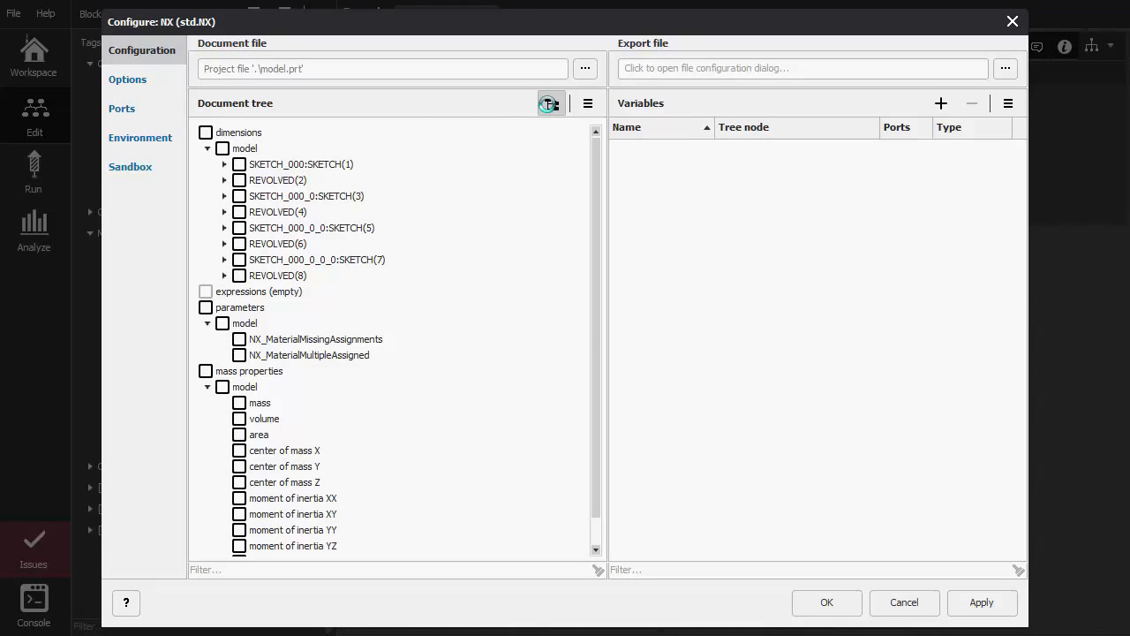
left_click(225, 164)
left_click(255, 180)
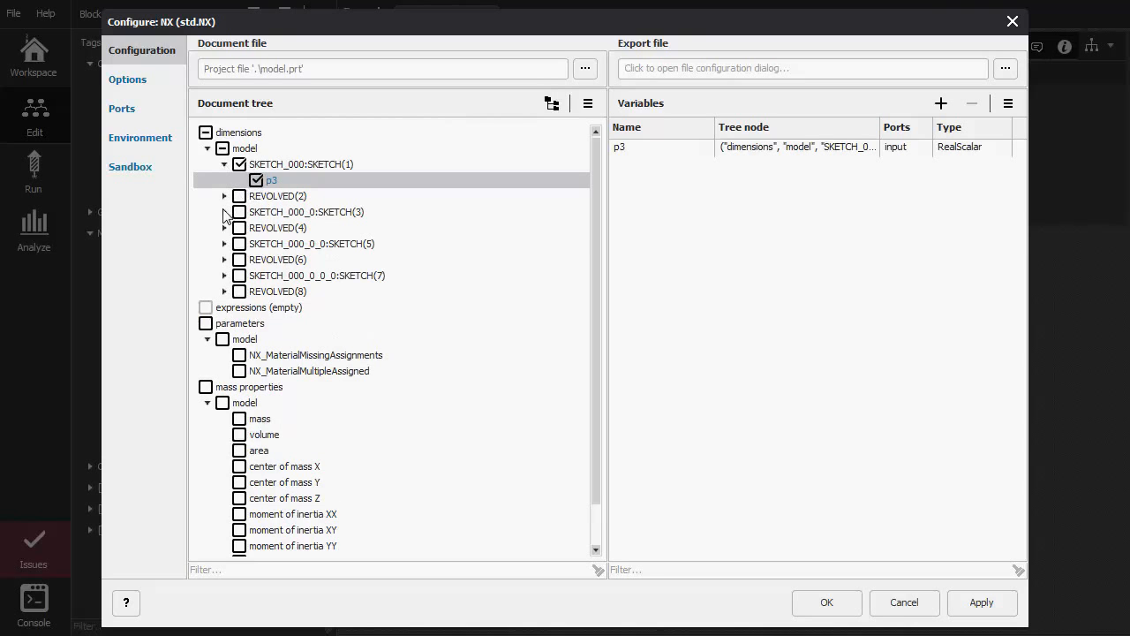
left_click(224, 211)
left_click(256, 228)
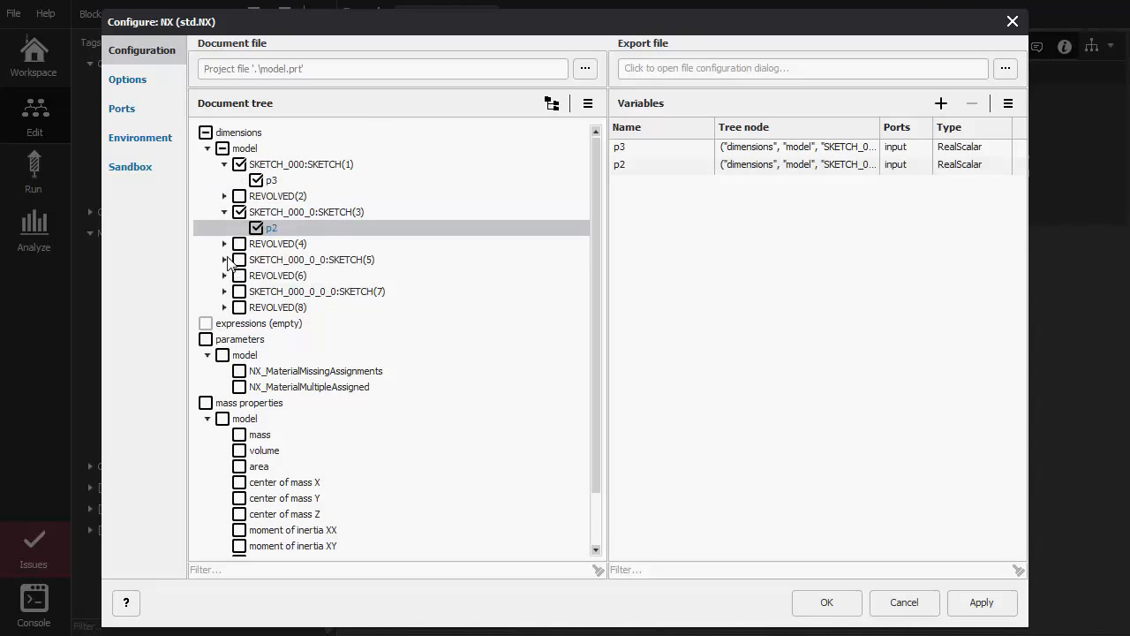
left_click(225, 260)
left_click(256, 276)
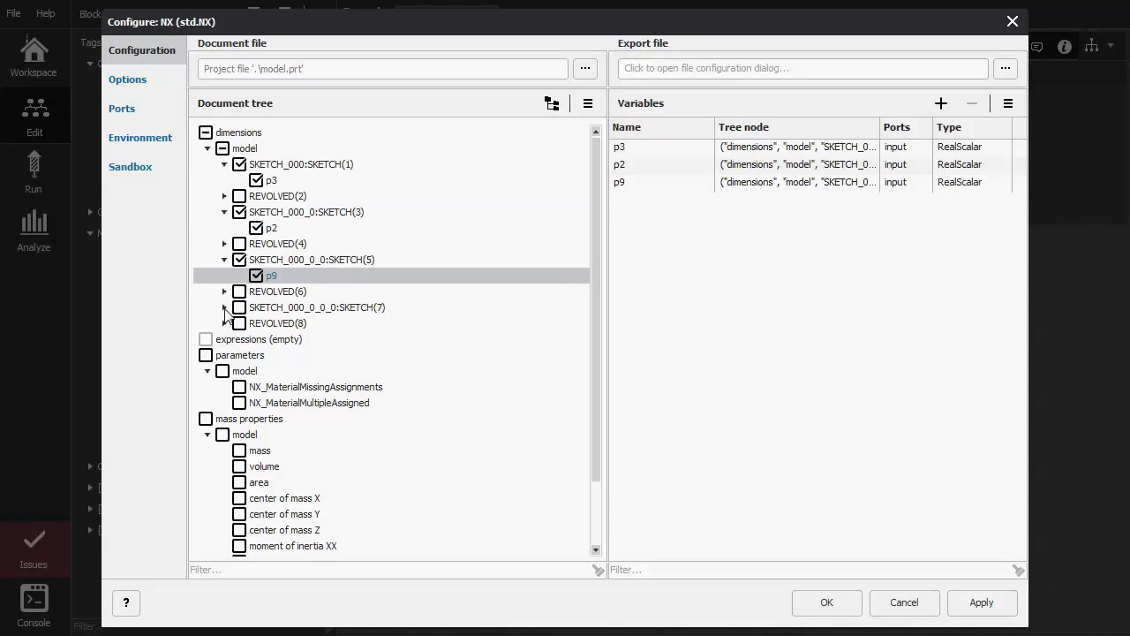
left_click(224, 307)
left_click(256, 323)
Add the model's area mass property as a variable and check the value of its output port.
scroll(432, 369, "down", 2)
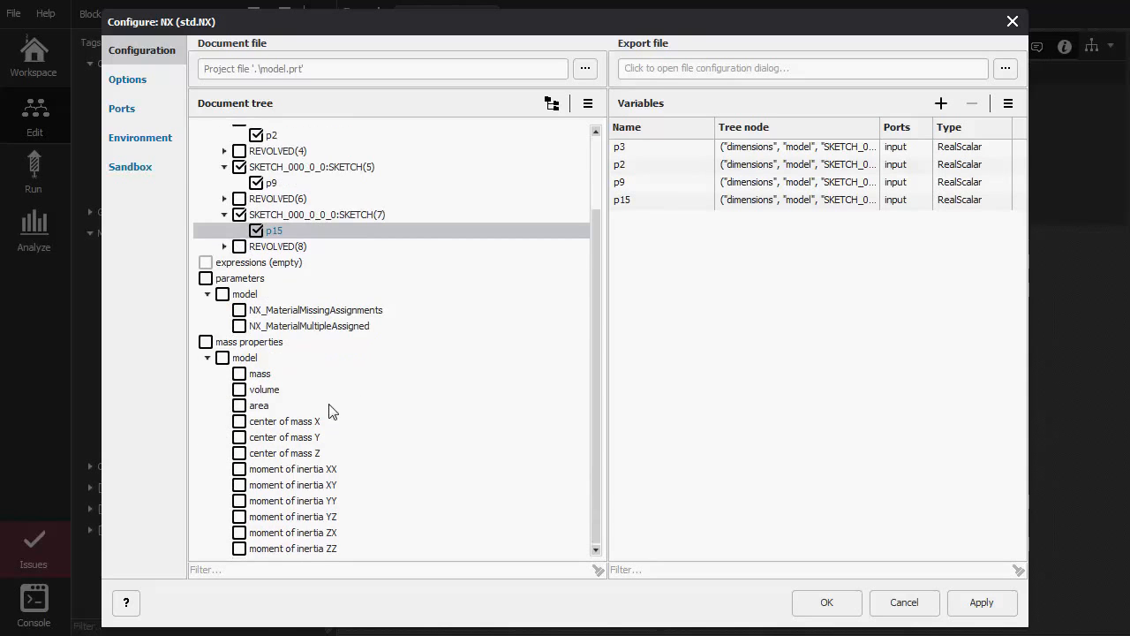
left_click(239, 405)
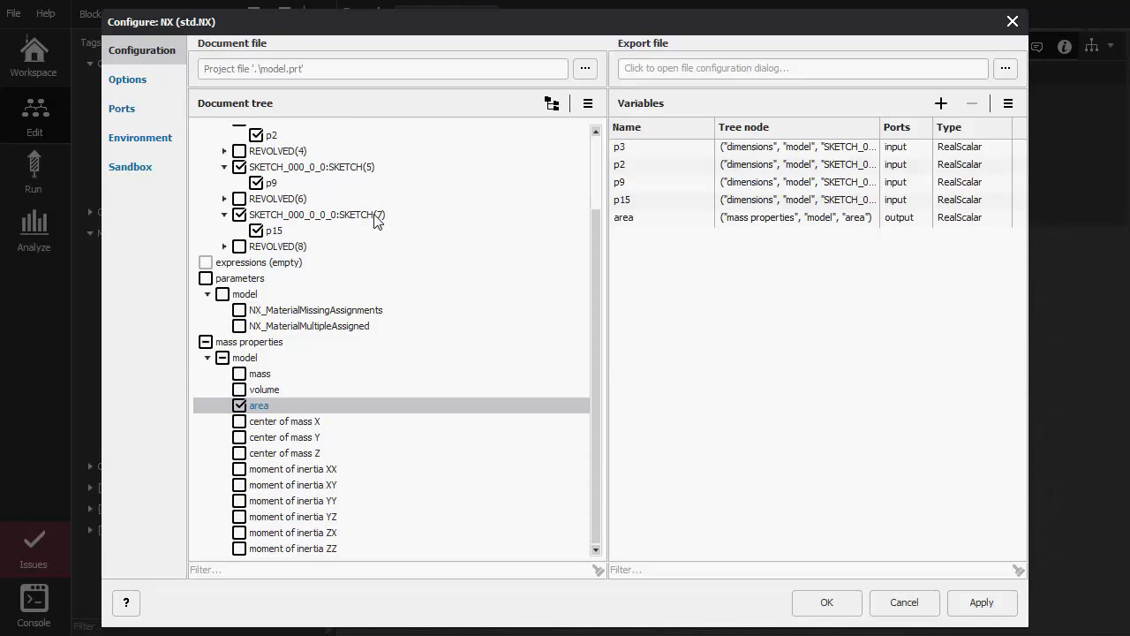
left_click(143, 110)
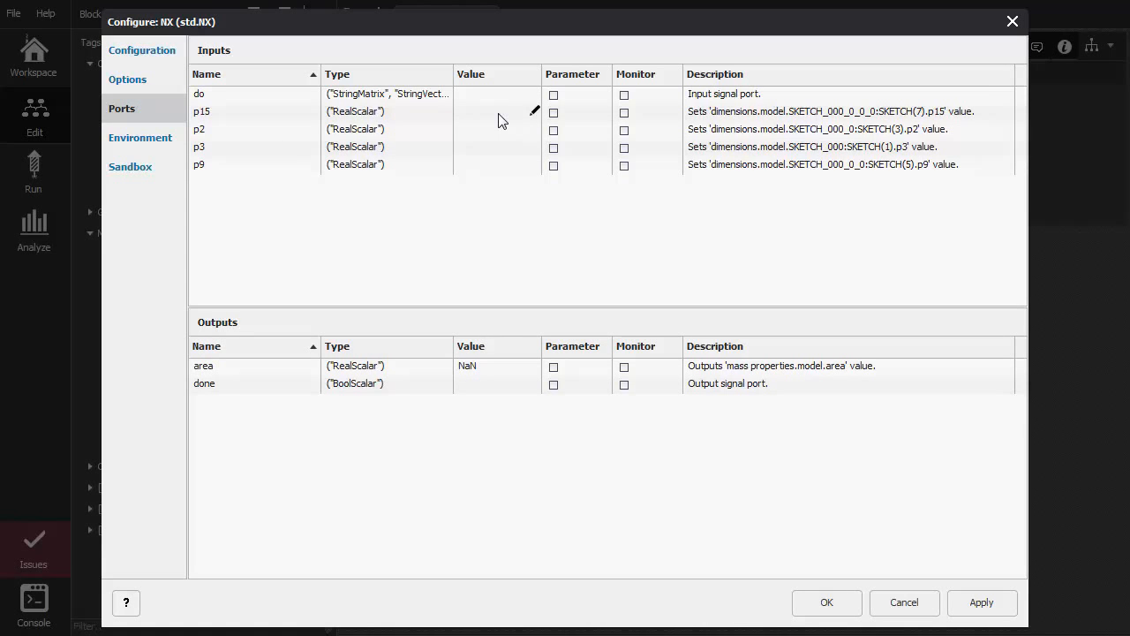
left_click(481, 365)
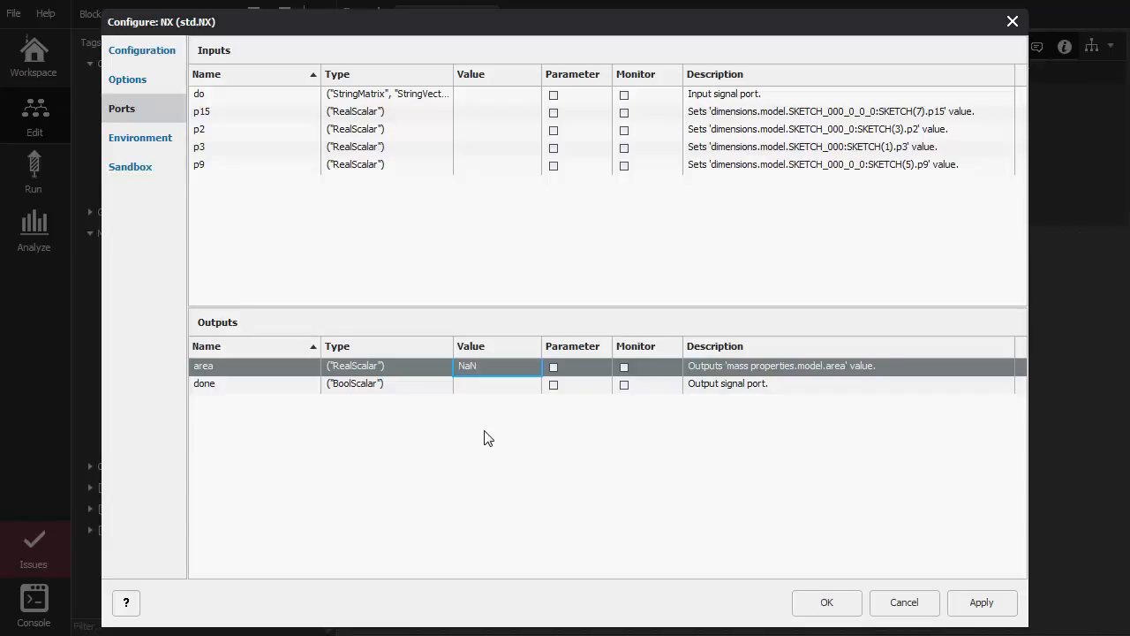
Configure the NX block's export file with Project origin and the name export, and accept the block configuration.
left_click(152, 51)
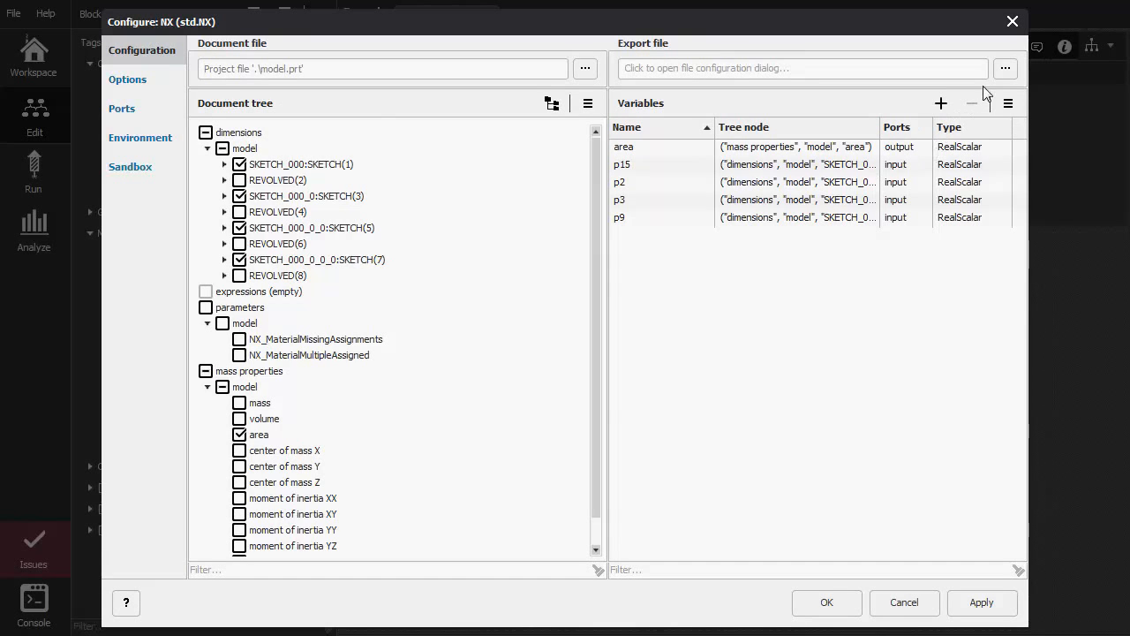
left_click(1007, 74)
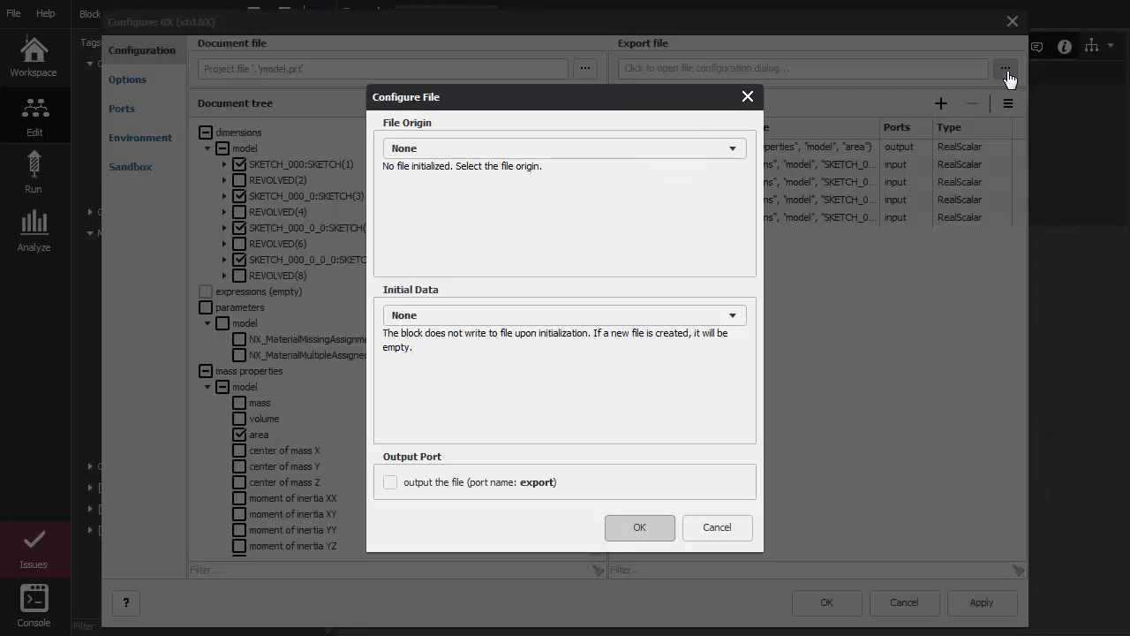
left_click(673, 149)
left_click(618, 171)
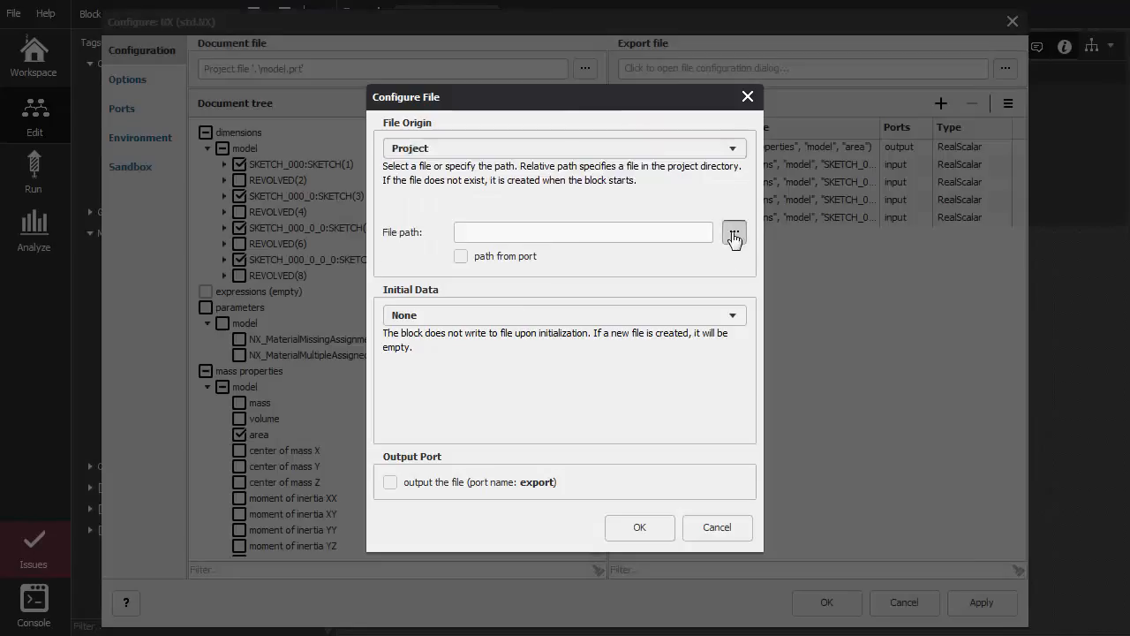
left_click(735, 233)
type("export")
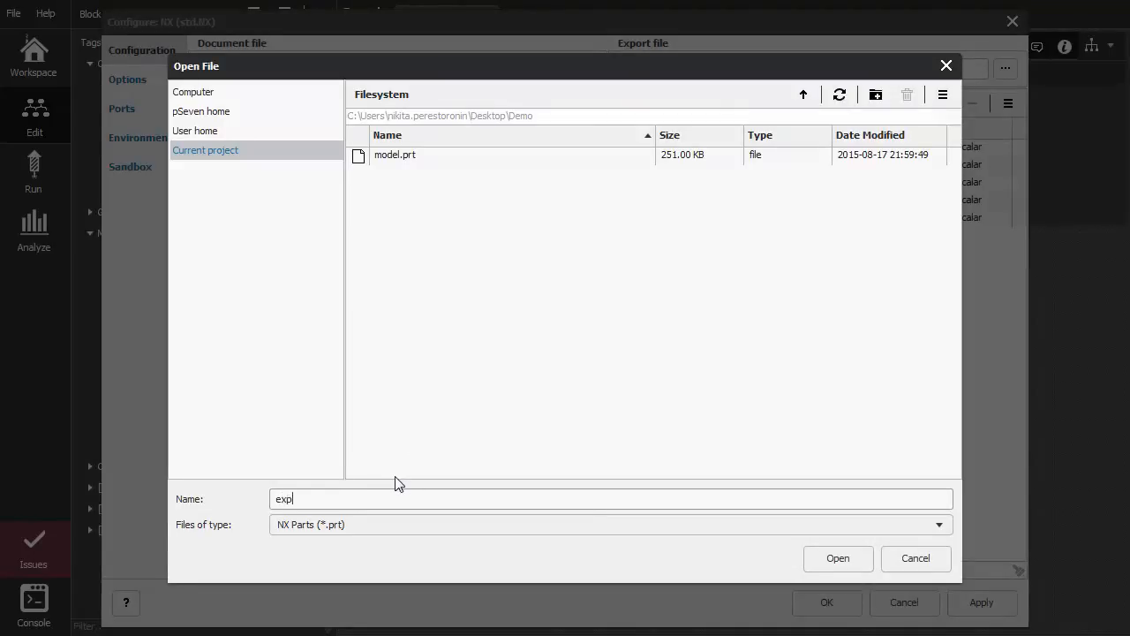
left_click(837, 558)
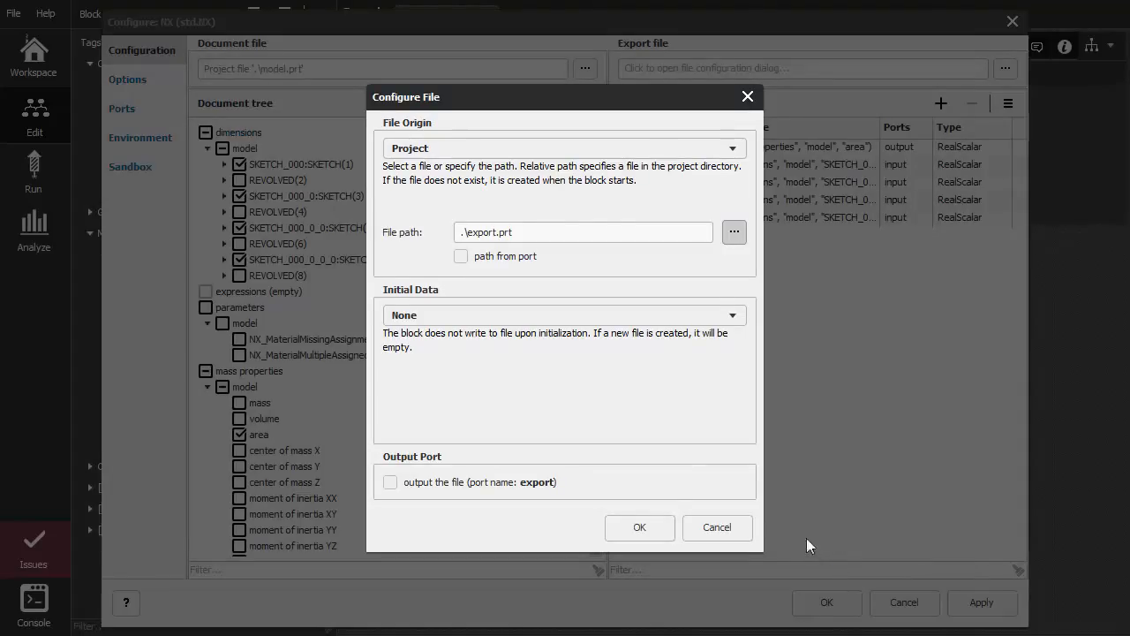
left_click(651, 528)
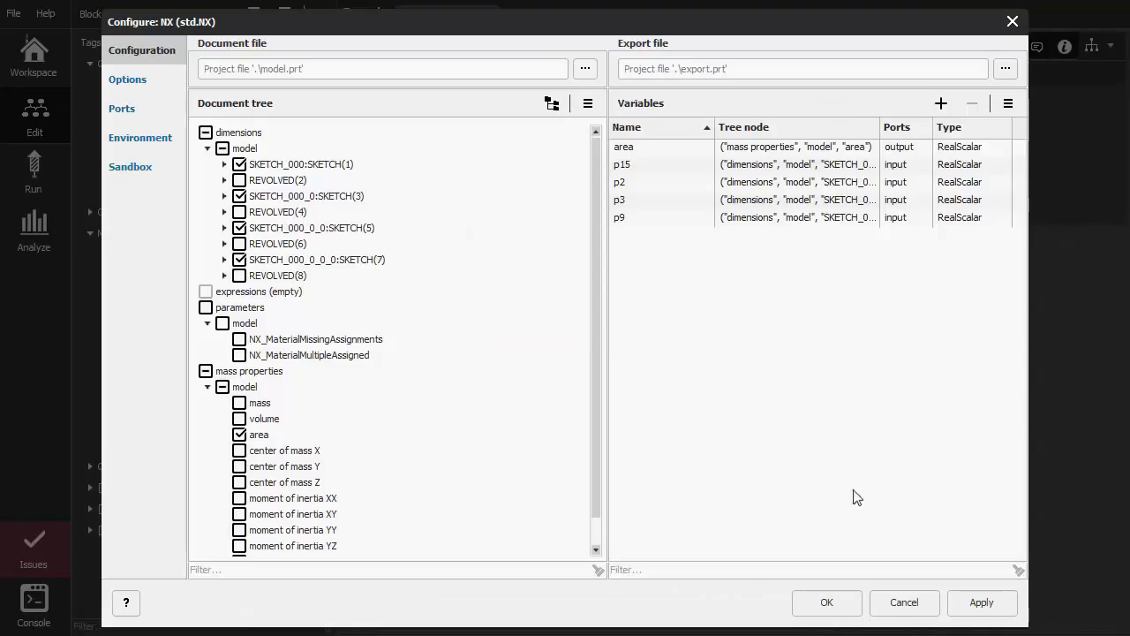
left_click(827, 605)
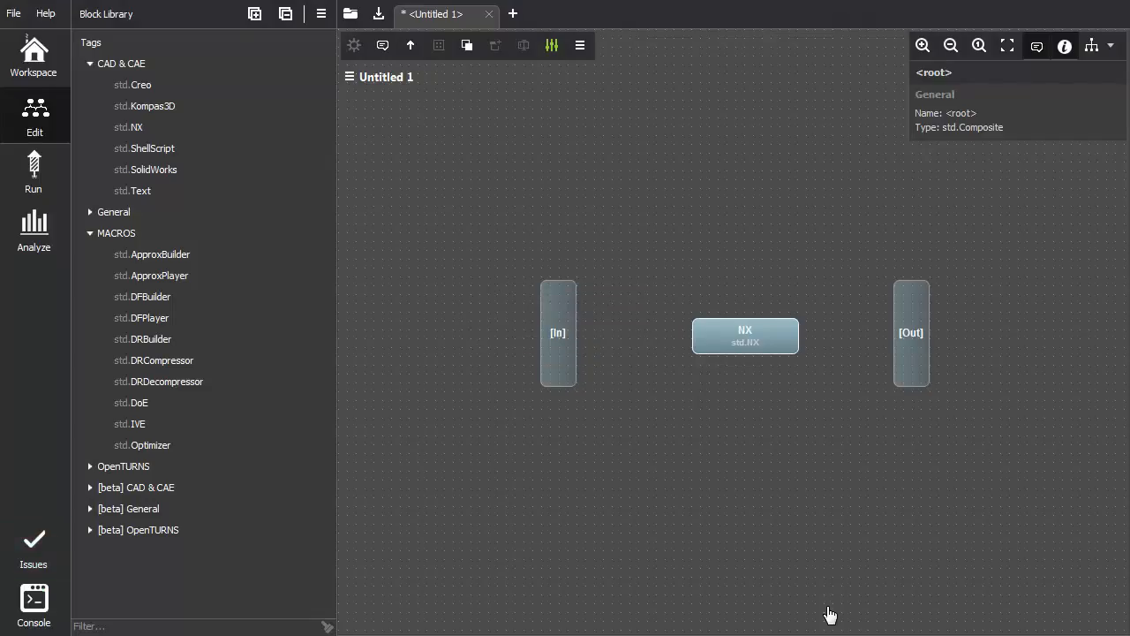
Add an Optimizer block named Optimizer above the NX block and open its configuration.
left_click_drag(148, 445, 704, 232)
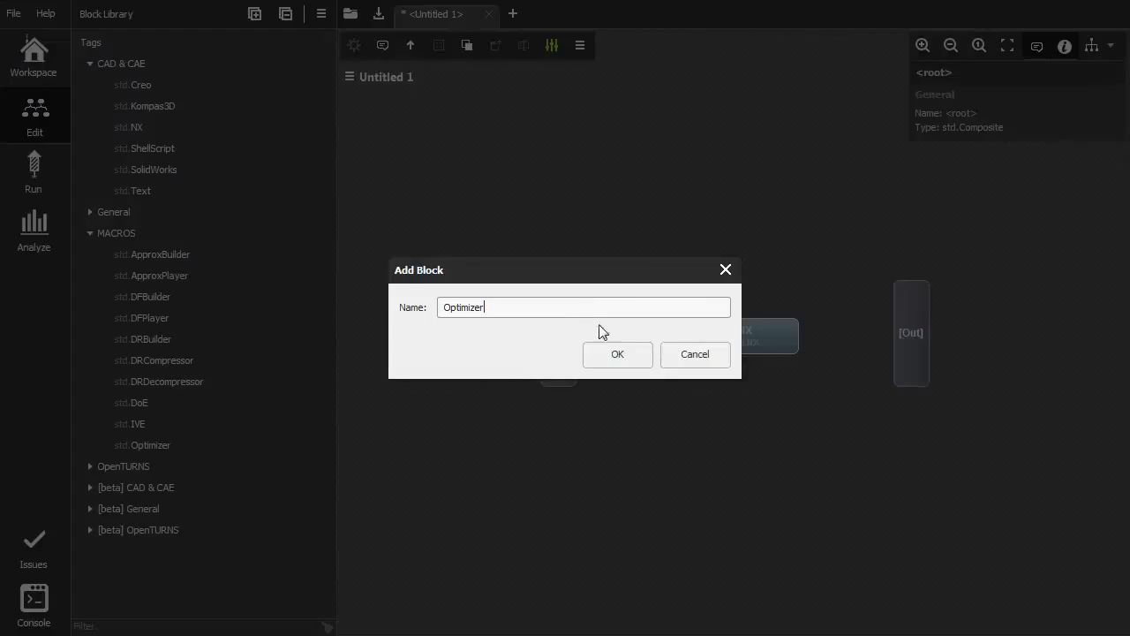
left_click(621, 352)
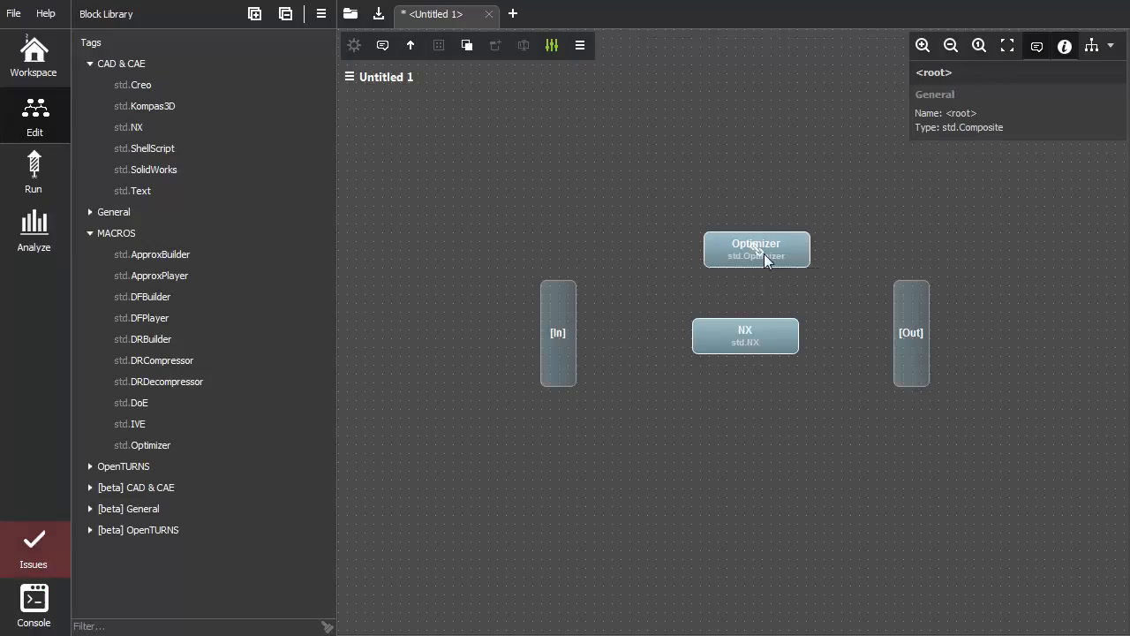
double_click(763, 253)
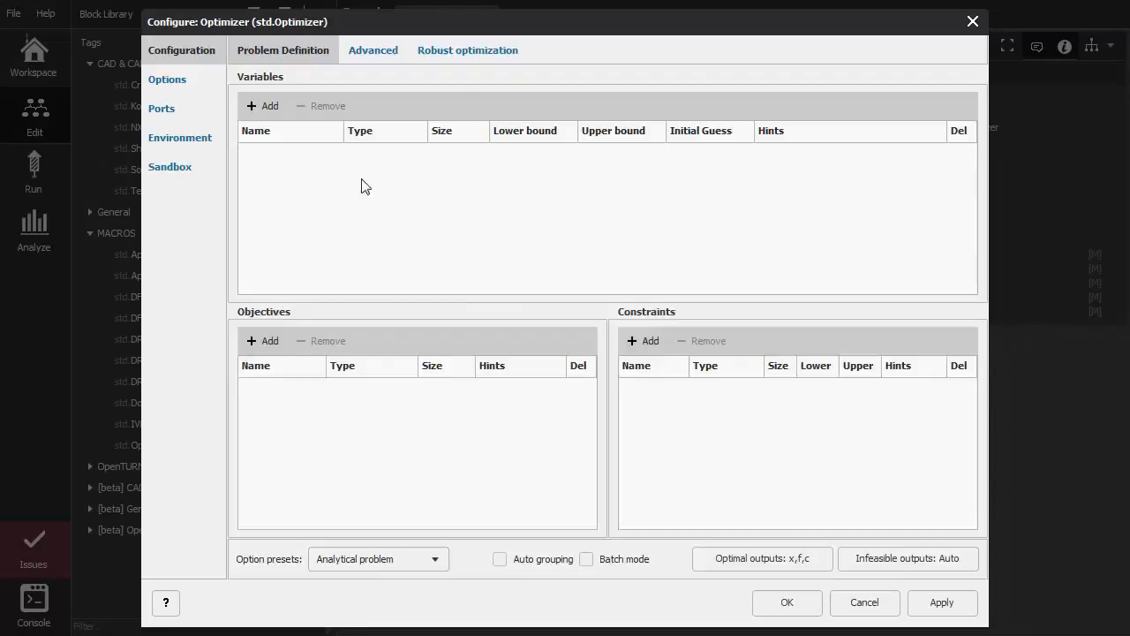
Add the continuous scalar variable x1 with bounds 50 and 150 to the optimization problem.
left_click(272, 111)
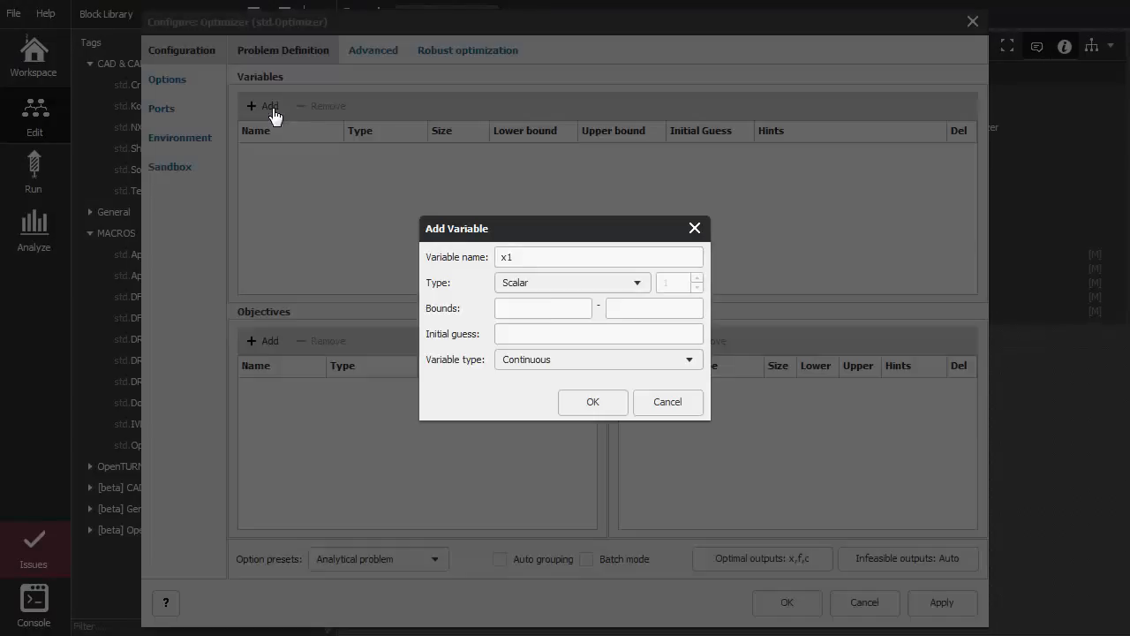
left_click(568, 309)
type("50")
left_click(624, 309)
left_click(592, 402)
Add the continuous scalar variable x2 with bounds 50 and 150 to the optimization problem.
left_click(258, 106)
left_click(527, 314)
type("50")
left_click(630, 313)
type("150")
left_click(596, 402)
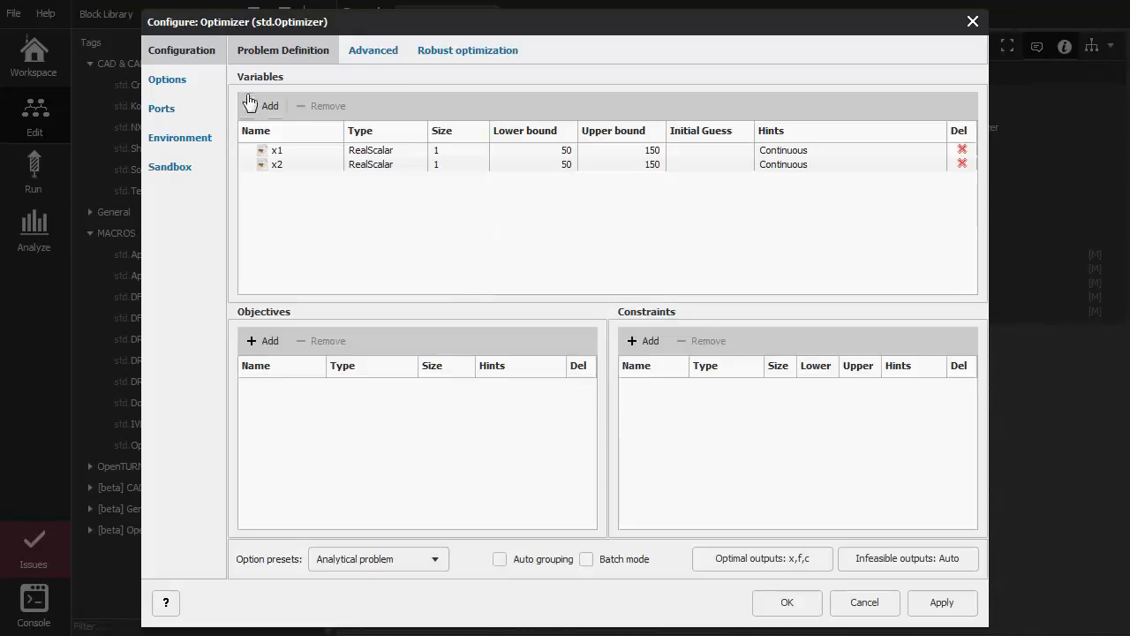
Add the continuous scalar variable x3 with bounds 50 and 150 to the optimization problem.
left_click(258, 106)
left_click(518, 306)
type("50")
left_click(633, 314)
type("150")
left_click(595, 401)
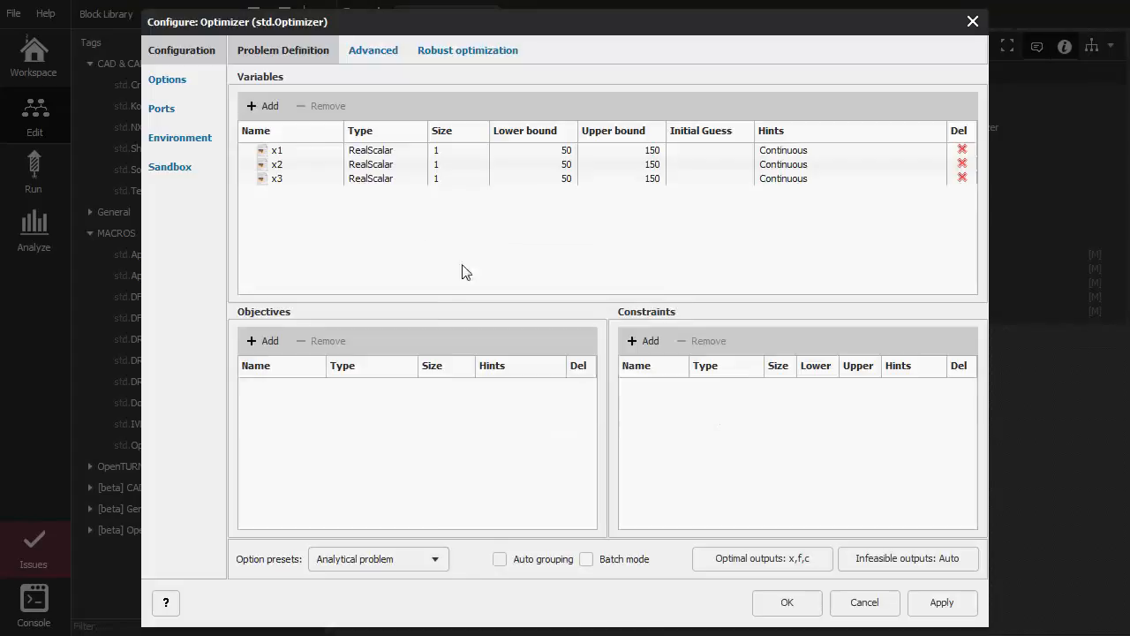
Add the continuous scalar variable x4 with bounds 50 and 150 to the optimization problem.
left_click(262, 106)
left_click(524, 311)
type("50")
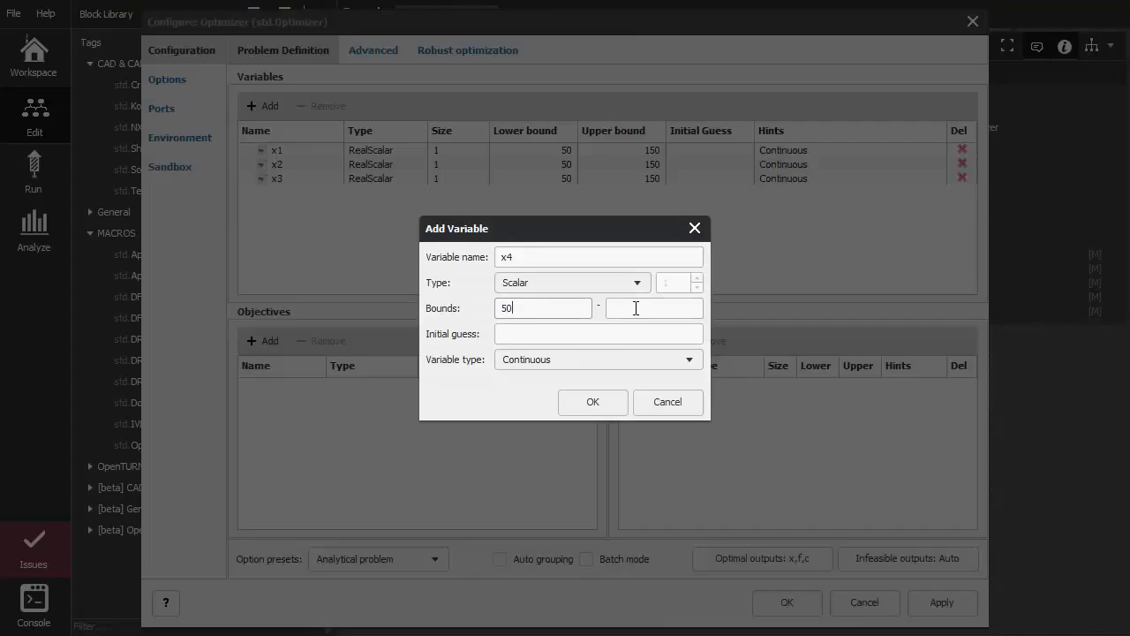
left_click(636, 308)
type("150")
left_click(609, 405)
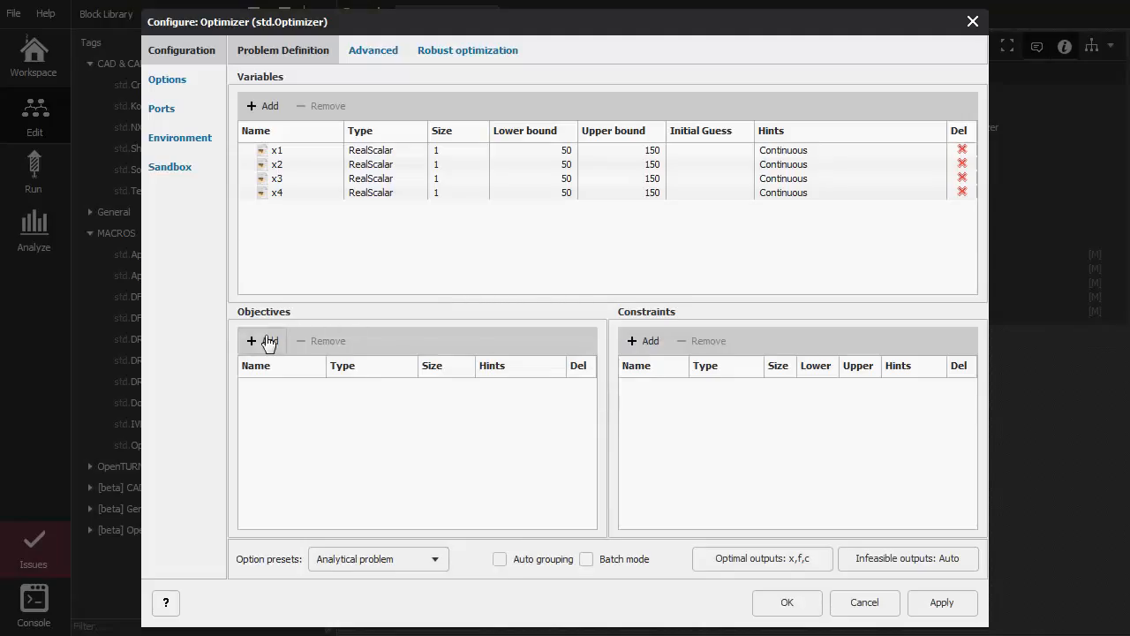
Add a generic, cheap RealScalar objective named area and accept the Optimizer configuration with the Analytical problem preset.
left_click(269, 342)
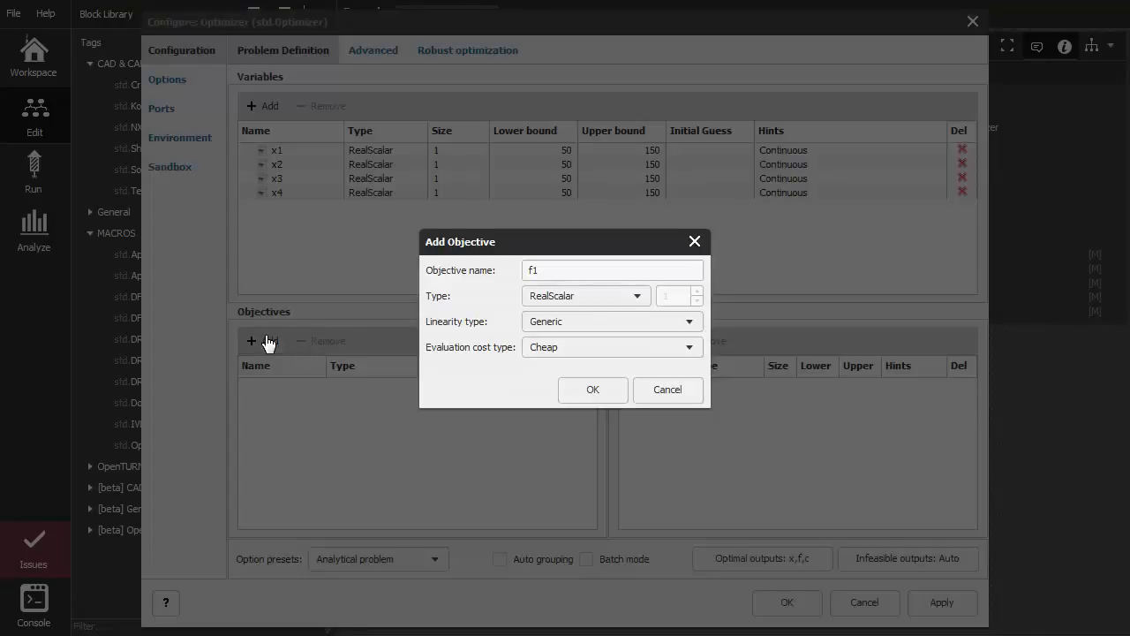
left_click(569, 270)
left_click(611, 399)
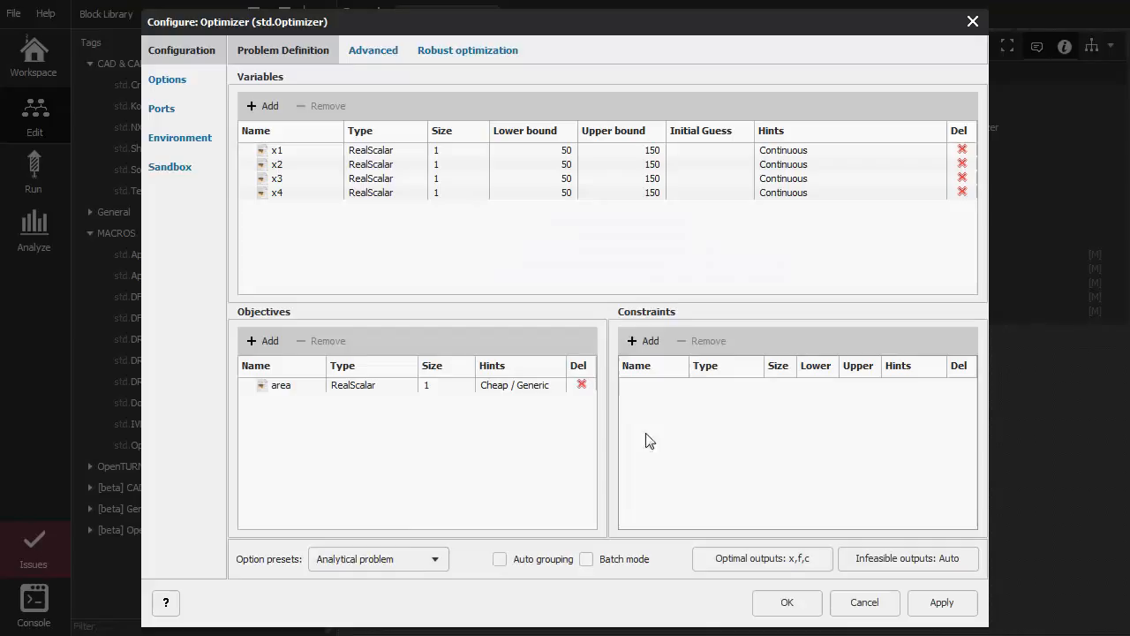
left_click(433, 564)
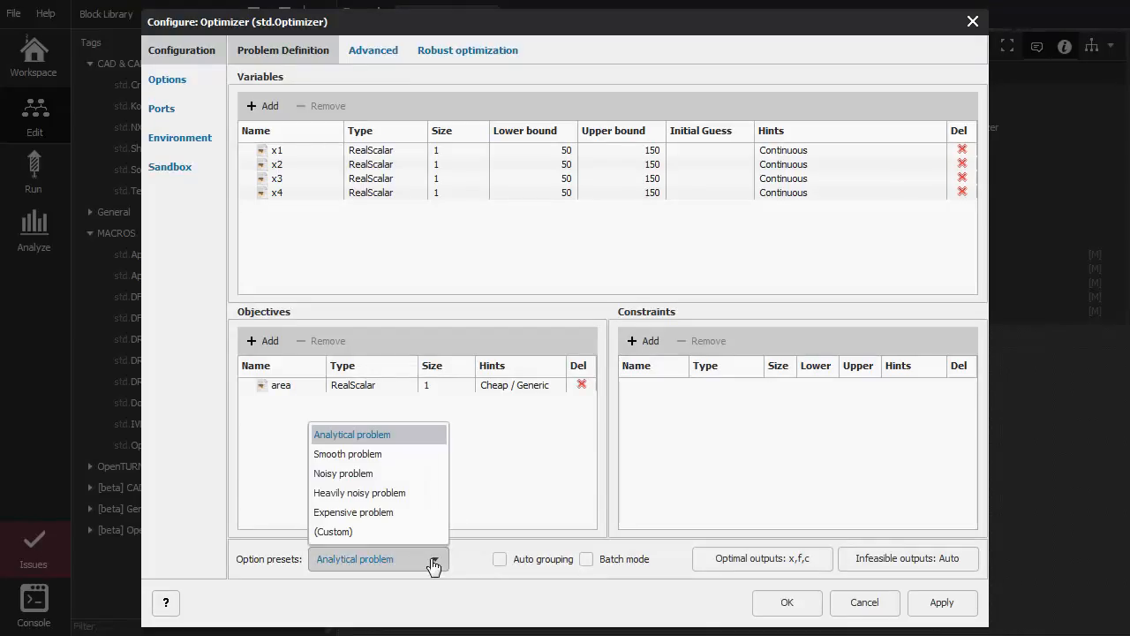
left_click(434, 563)
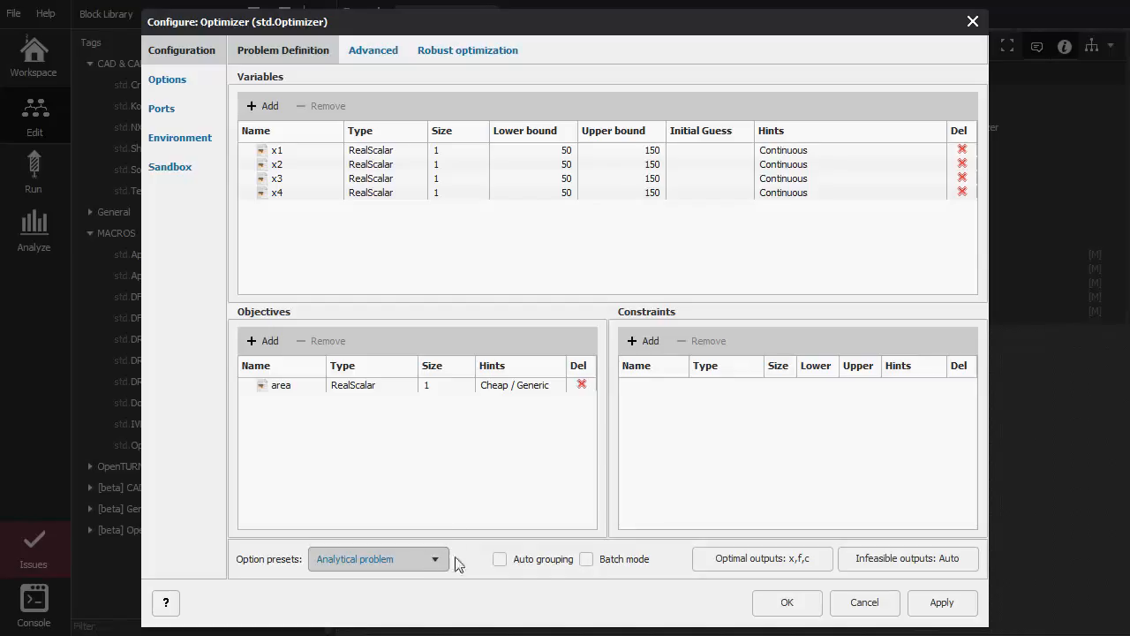
left_click(795, 608)
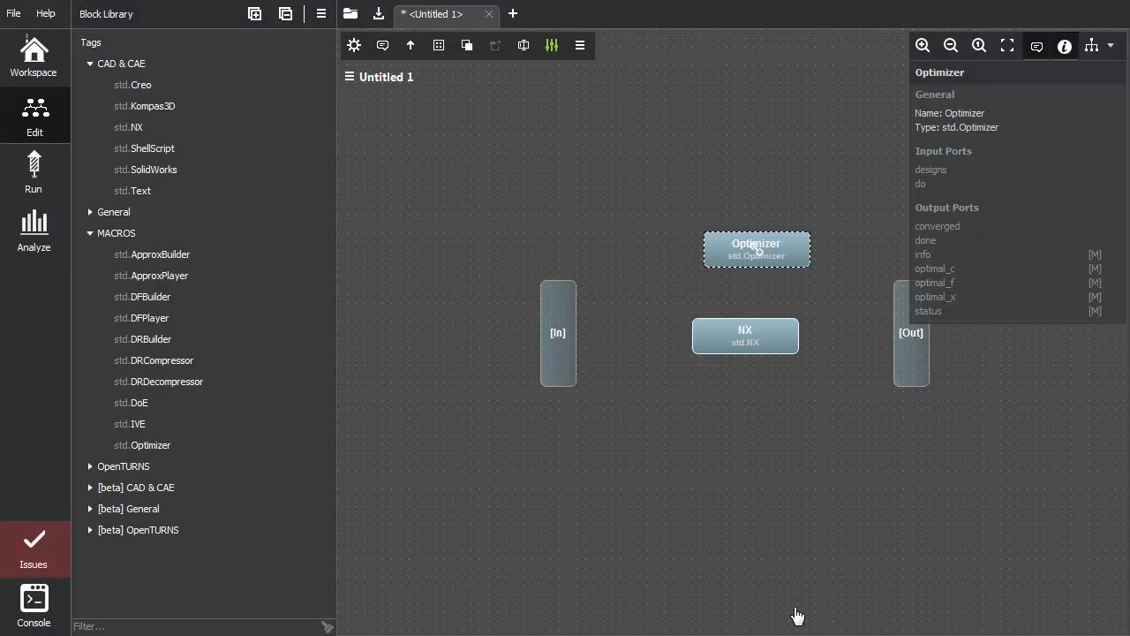
Link the Optimizer block to the NX block, connecting outputs x1, x2, x3 and x4 to inputs p15, p2, p3 and p9 respectively.
left_click_drag(749, 299, 745, 352)
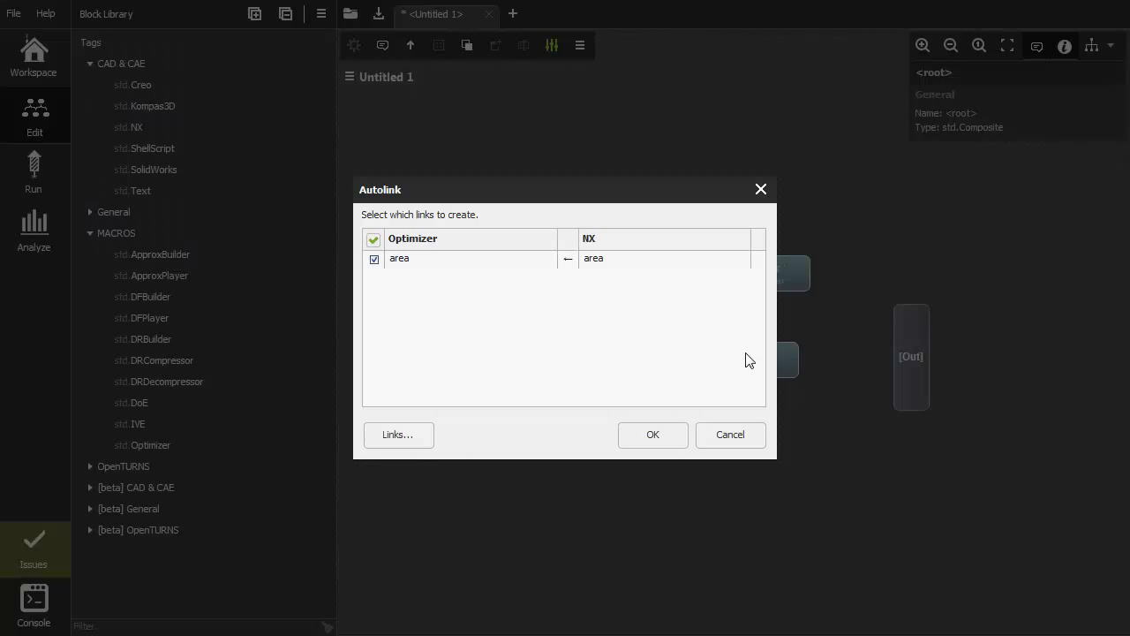
left_click(399, 441)
left_click(315, 357)
left_click(615, 165)
left_click(365, 378)
left_click(615, 186)
left_click(348, 401)
left_click(616, 208)
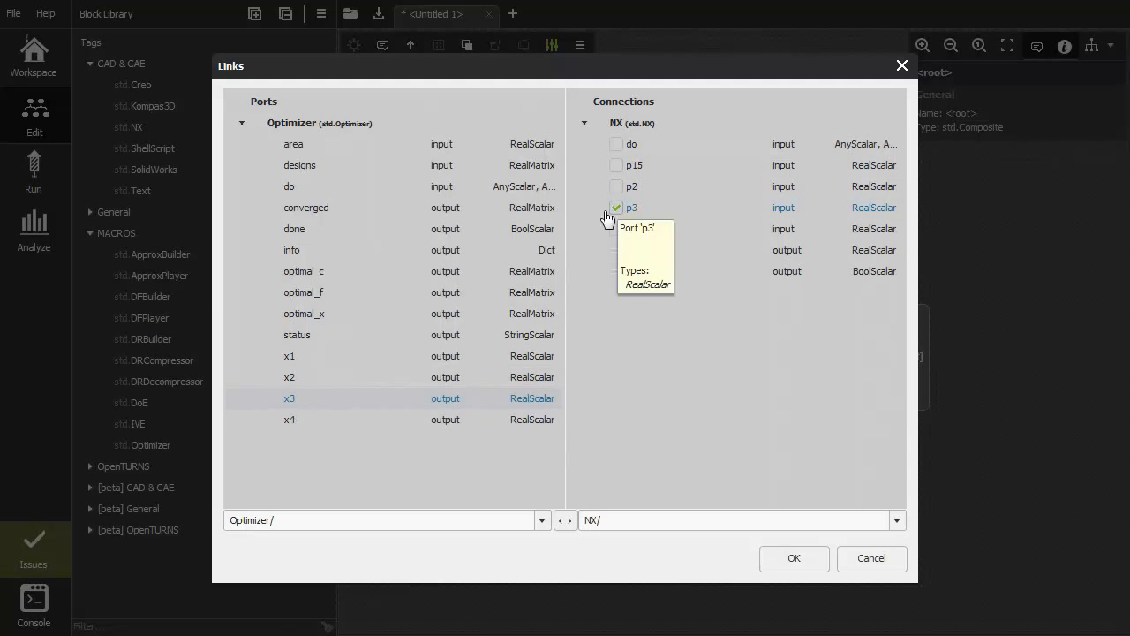
left_click(371, 421)
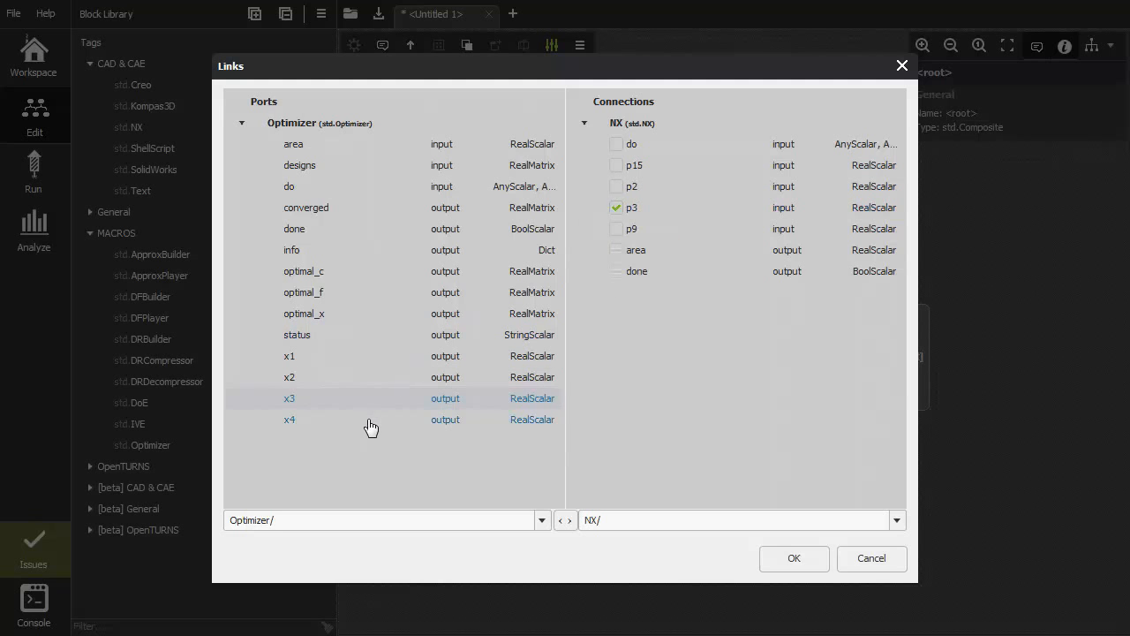
left_click(617, 229)
Connect the NX block's area output to the Optimizer's area input and accept the links.
left_click(345, 153)
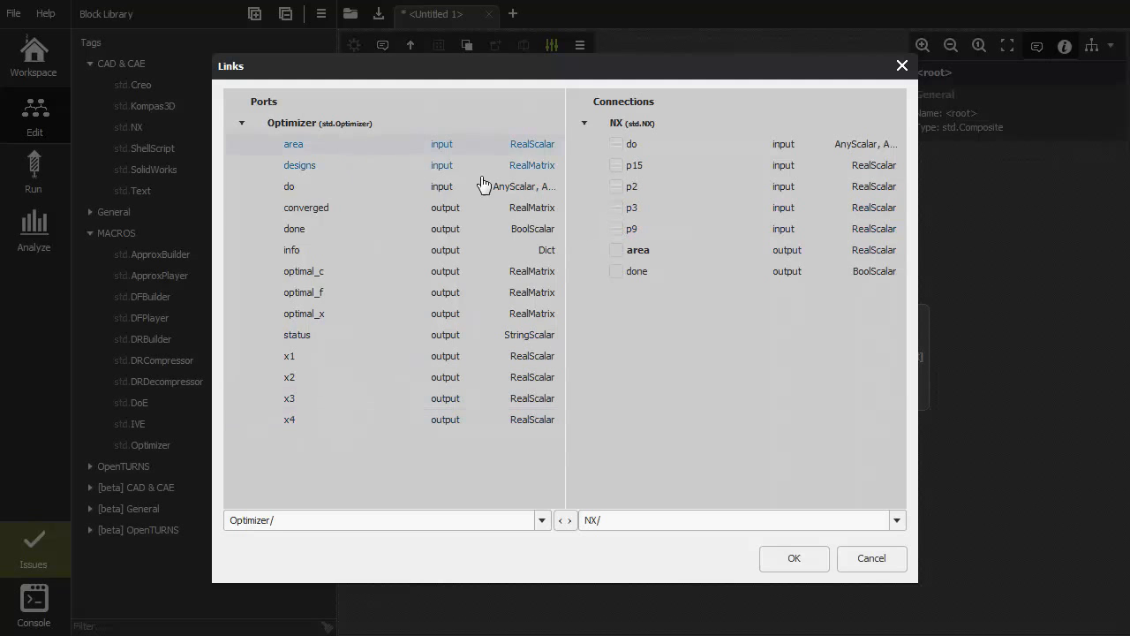
left_click(617, 249)
left_click(789, 565)
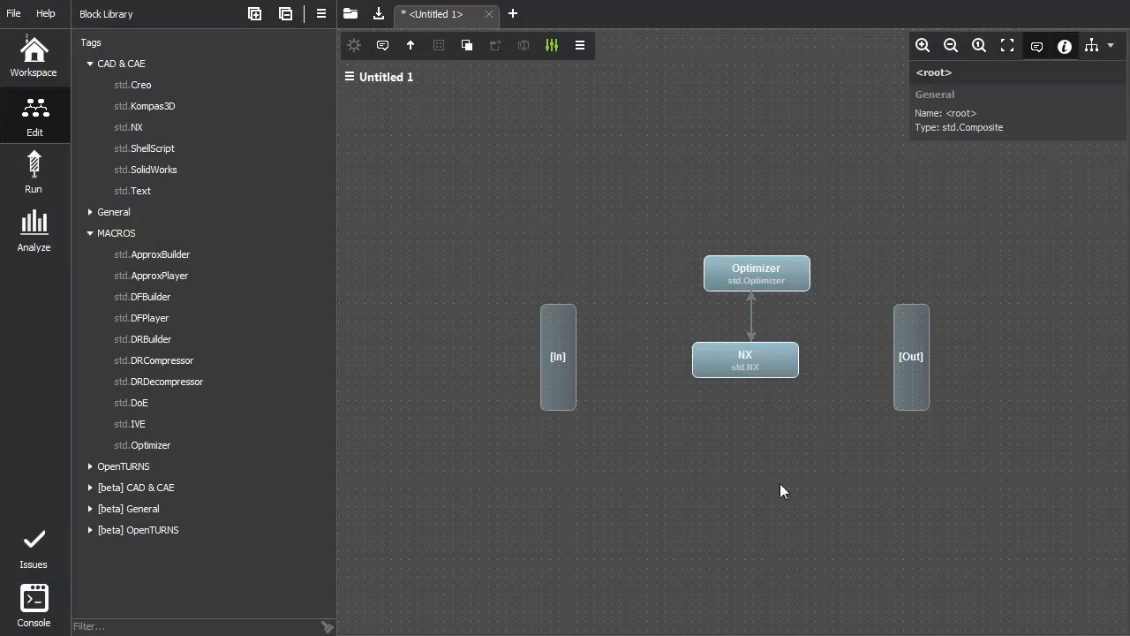
Align the Optimizer block directly above the NX block and route their two links around opposite sides of the blocks.
left_click(772, 269)
left_click(744, 315)
left_click_drag(744, 315, 834, 324)
left_click(745, 316)
left_click_drag(745, 316, 667, 319)
left_click(483, 91)
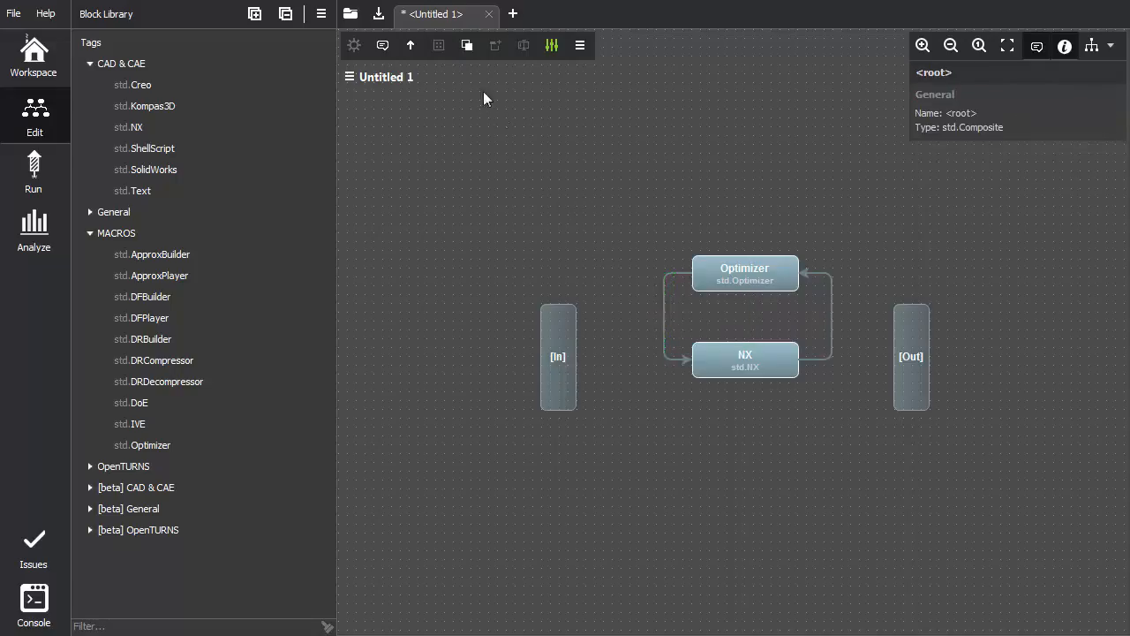
Save the workflow as optimization and run it to completion.
left_click(378, 13)
type("optimization")
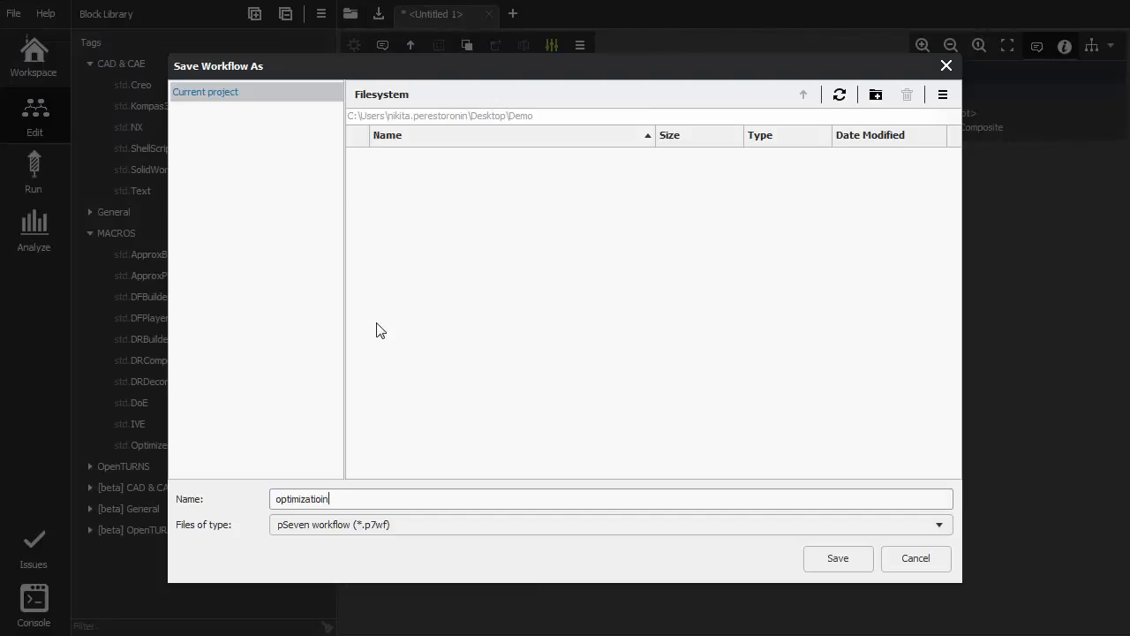
left_click(845, 565)
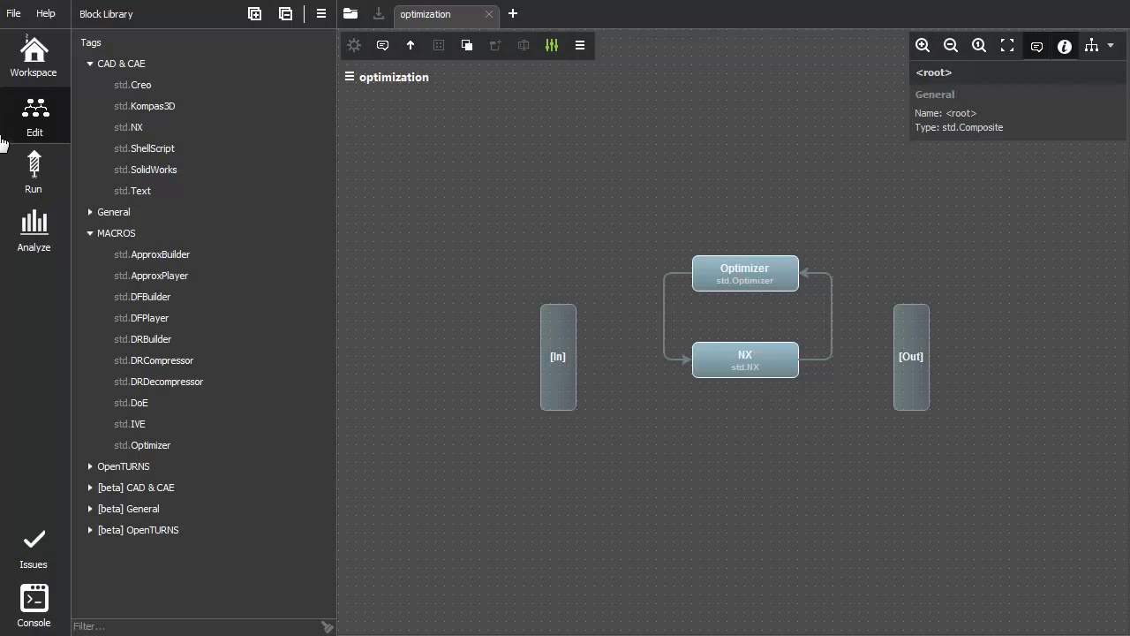
left_click(27, 173)
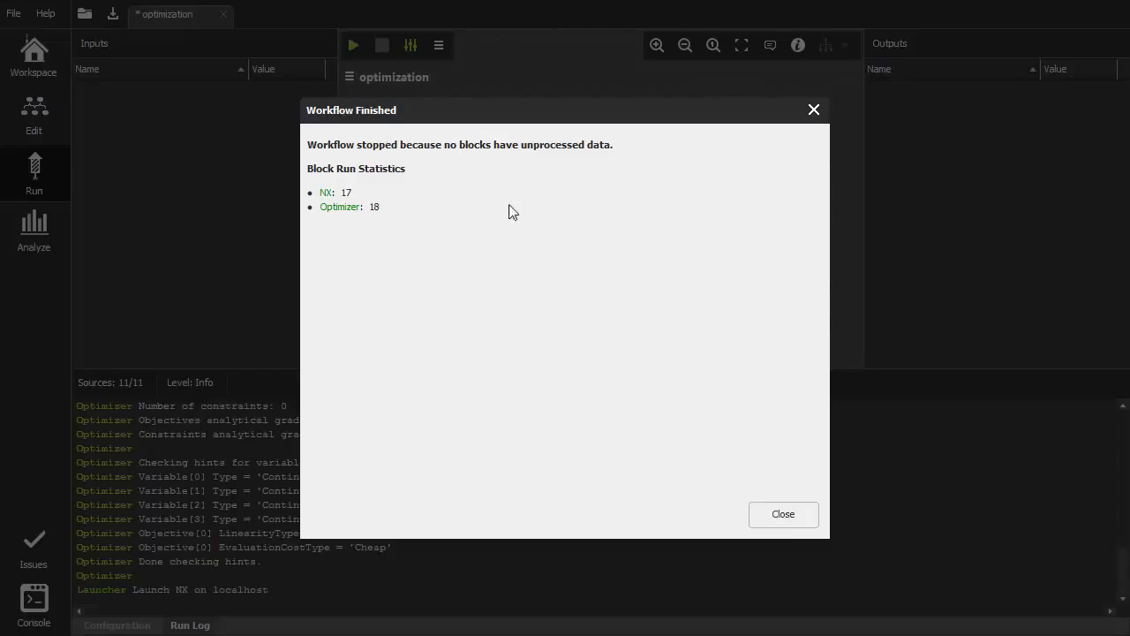
left_click(783, 514)
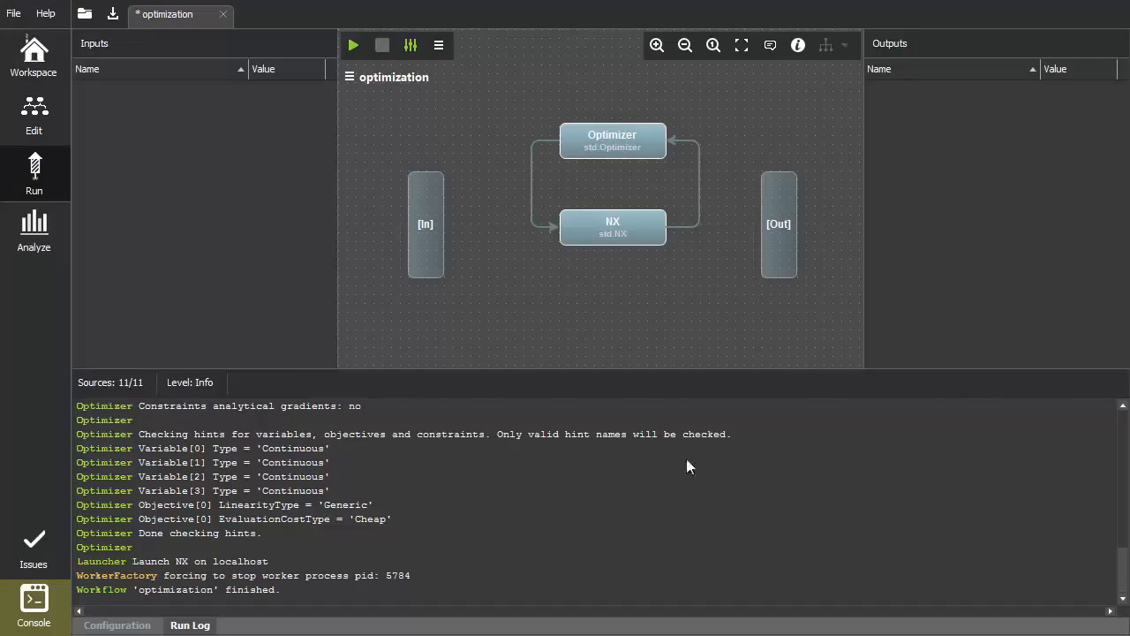
Switch to analysis, expand the optimization entry in the project database and create a new report.
left_click(33, 231)
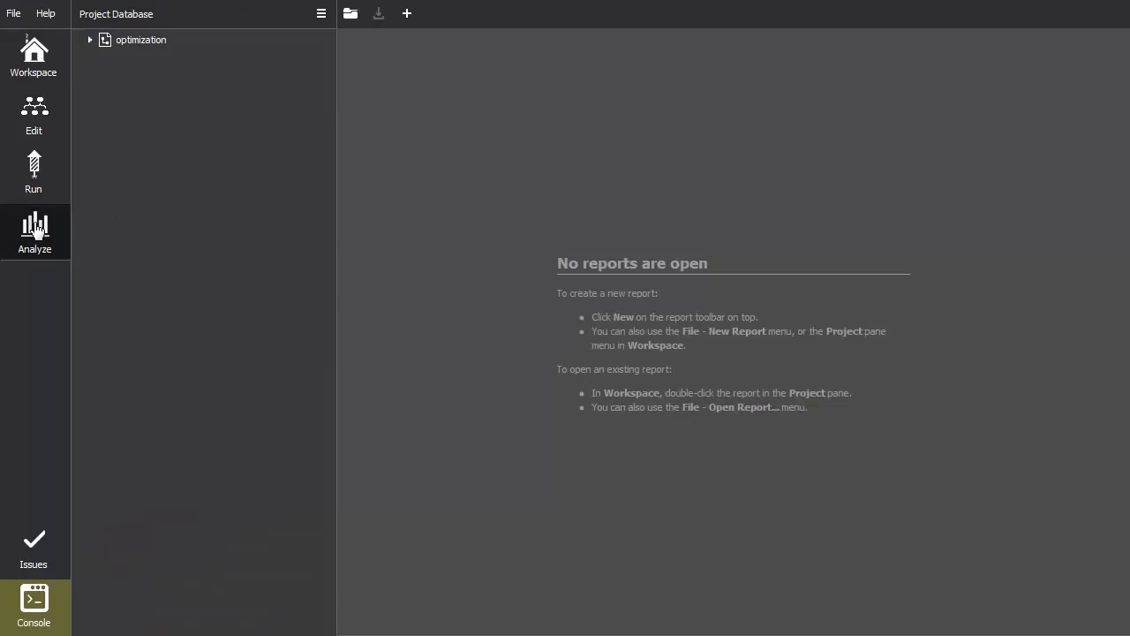
left_click(89, 39)
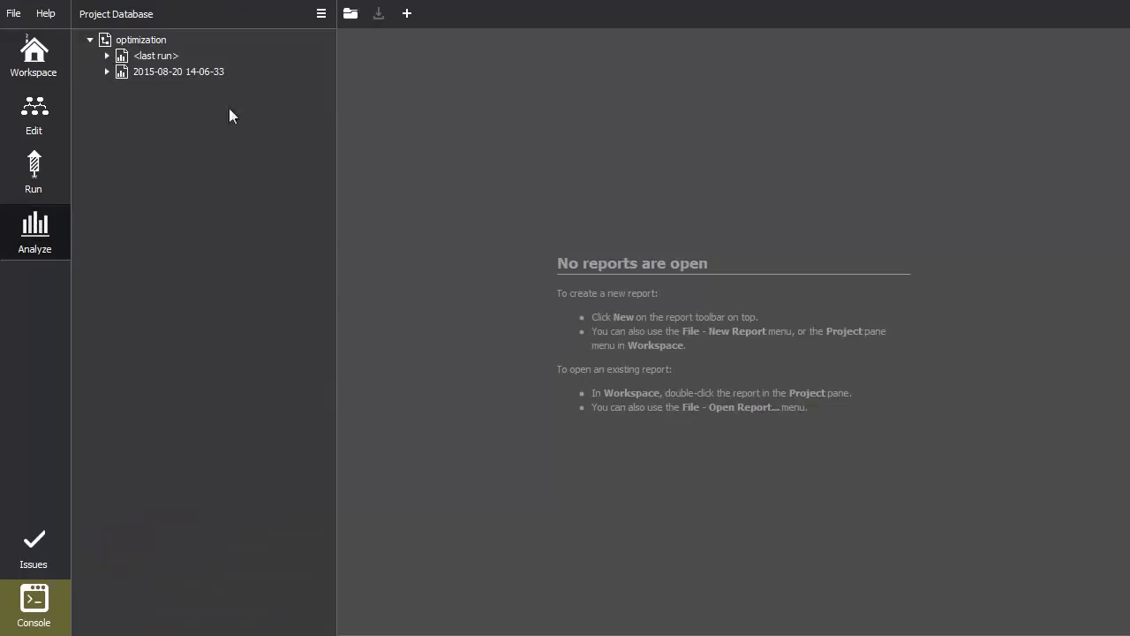
left_click(407, 13)
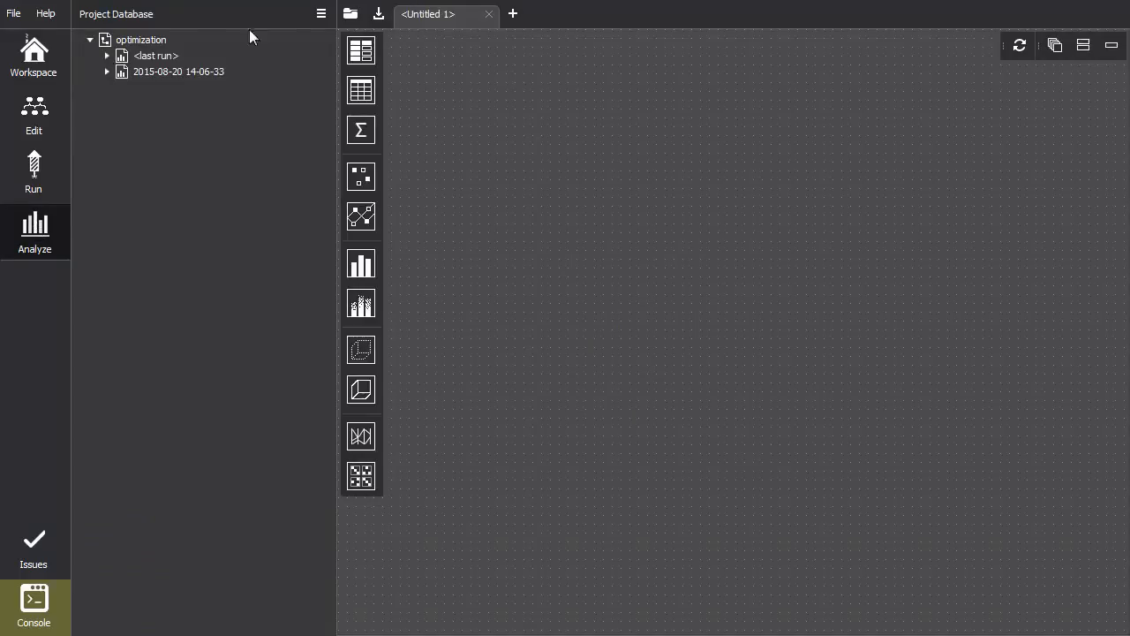
Add the last run's Optimizer.optimal_x monitoring data to the report as a sample table.
left_click(106, 57)
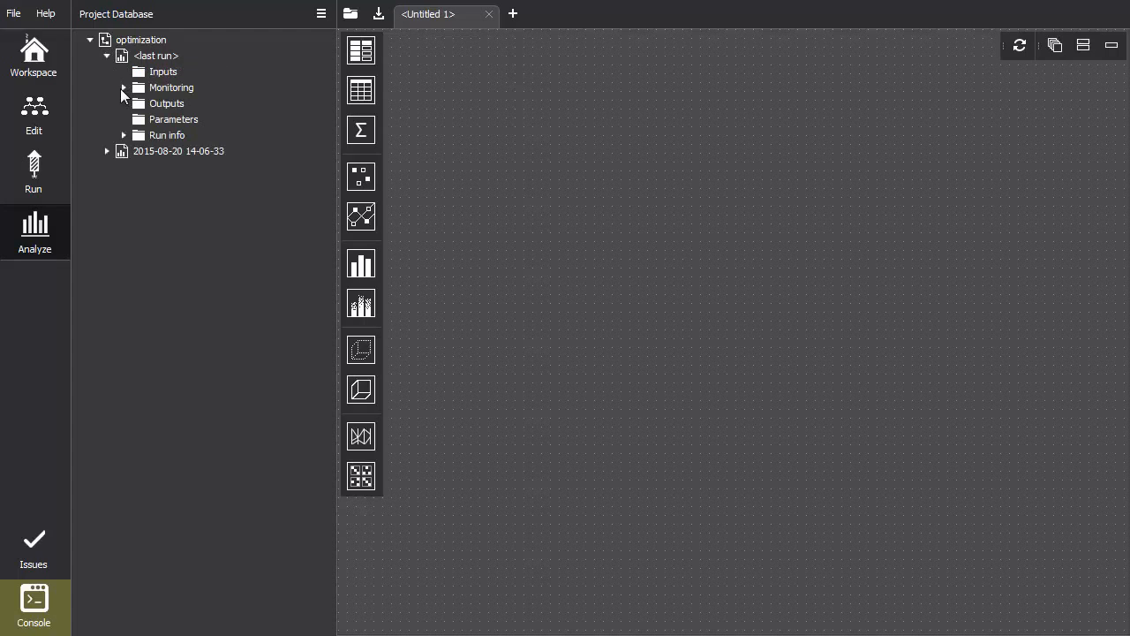
left_click(124, 88)
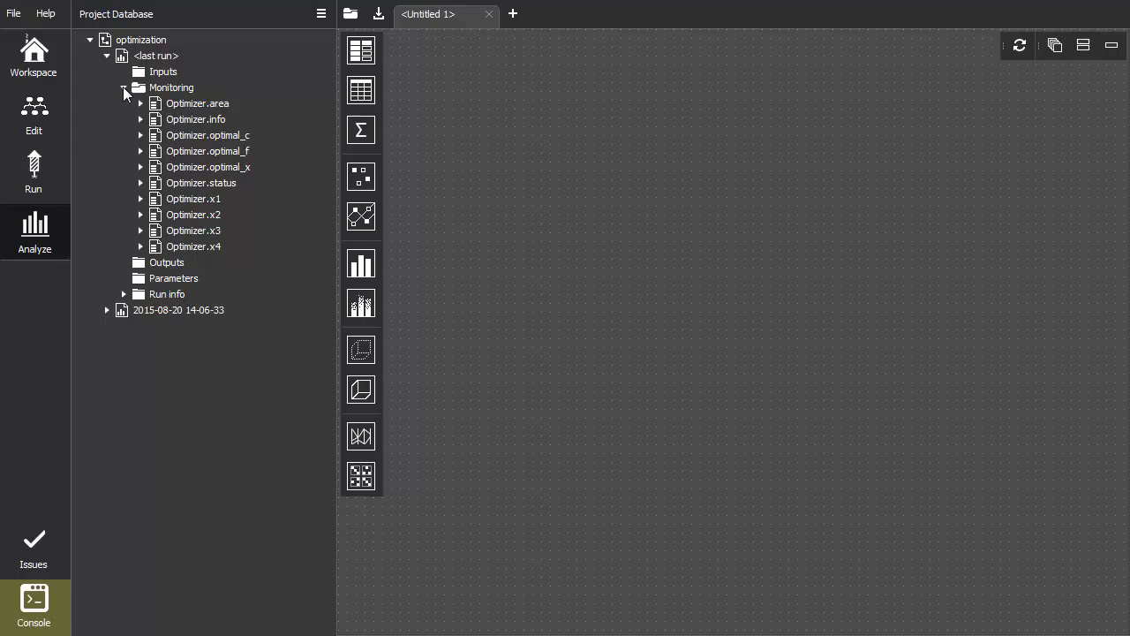
left_click_drag(212, 168, 793, 216)
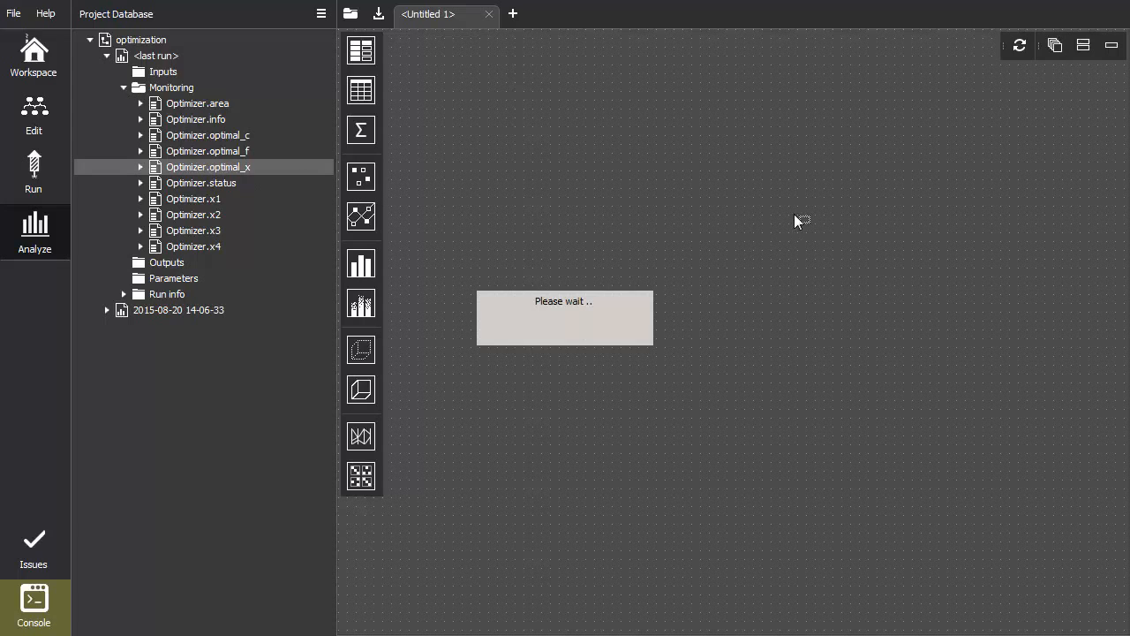
left_click_drag(919, 239, 631, 69)
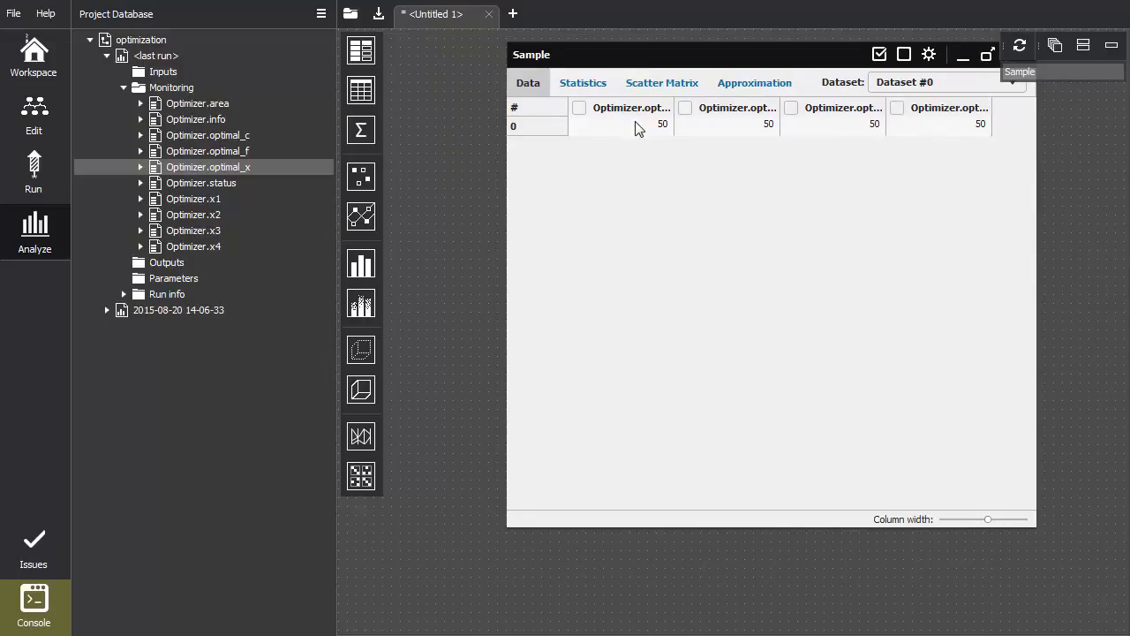
Add Optimizer.x1 through Optimizer.x4 to the report as a second sample table in front of the first.
left_click(212, 199)
left_click(211, 244, "shift")
left_click_drag(212, 232, 451, 241)
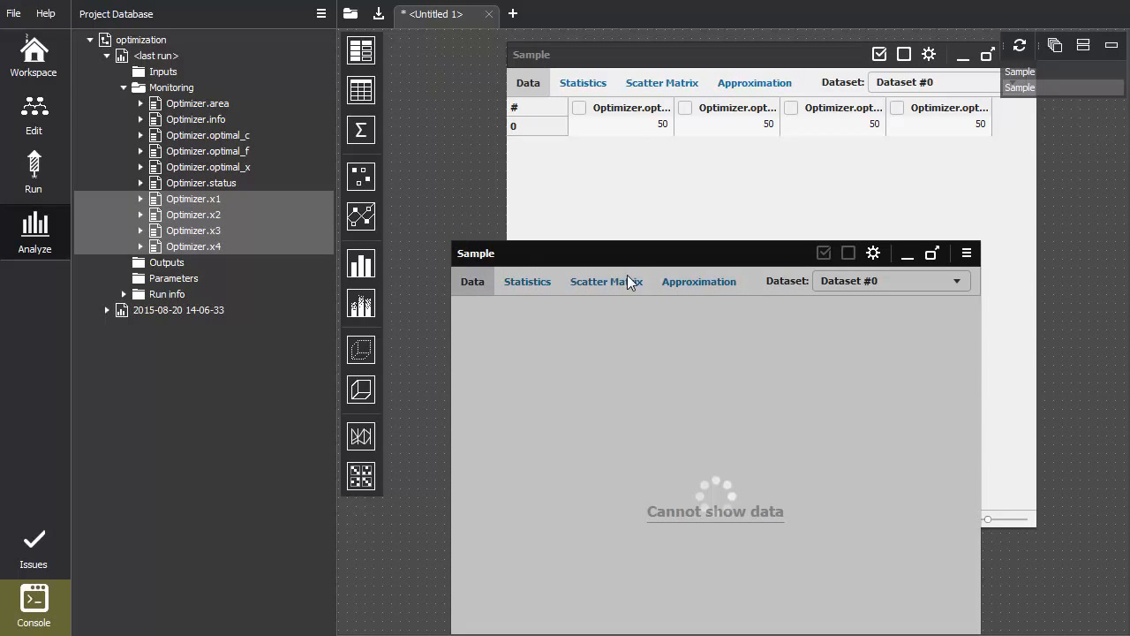
left_click_drag(627, 253, 584, 121)
Create a plot from the Optimizer.x1, x2, x3 and x4 columns of the second sample table.
left_click(562, 177)
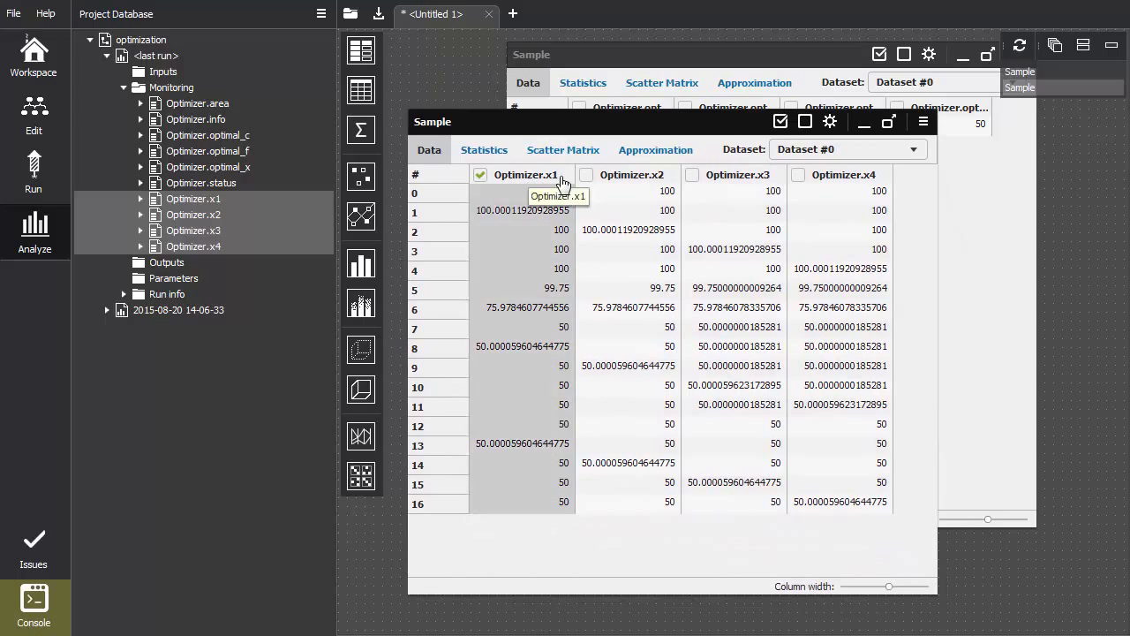
left_click(619, 184)
left_click(706, 183)
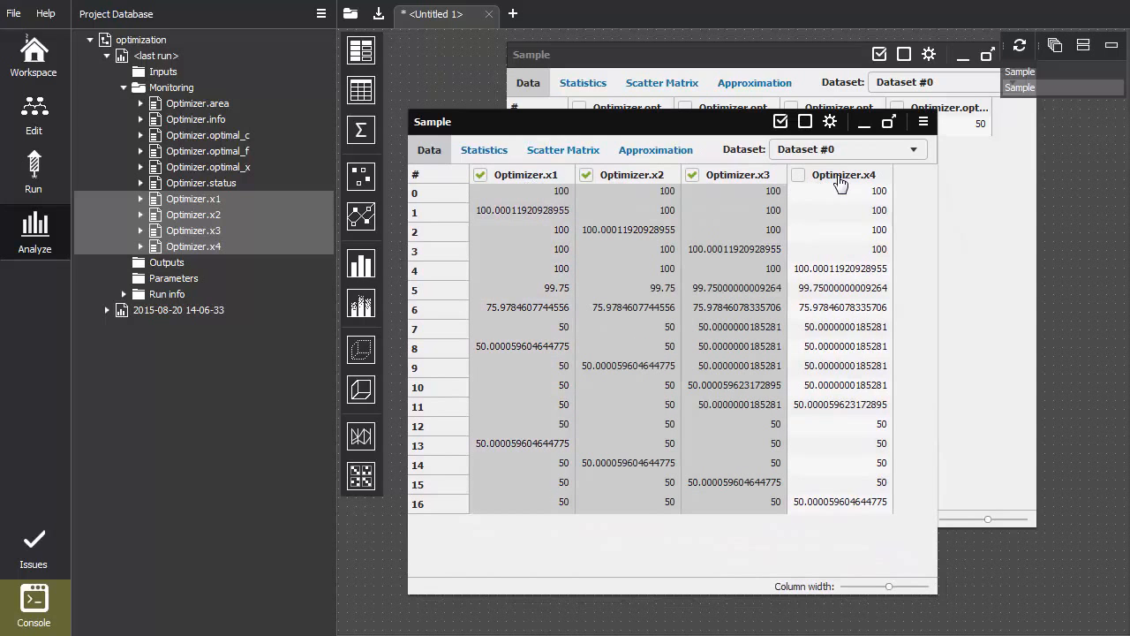
left_click(841, 179)
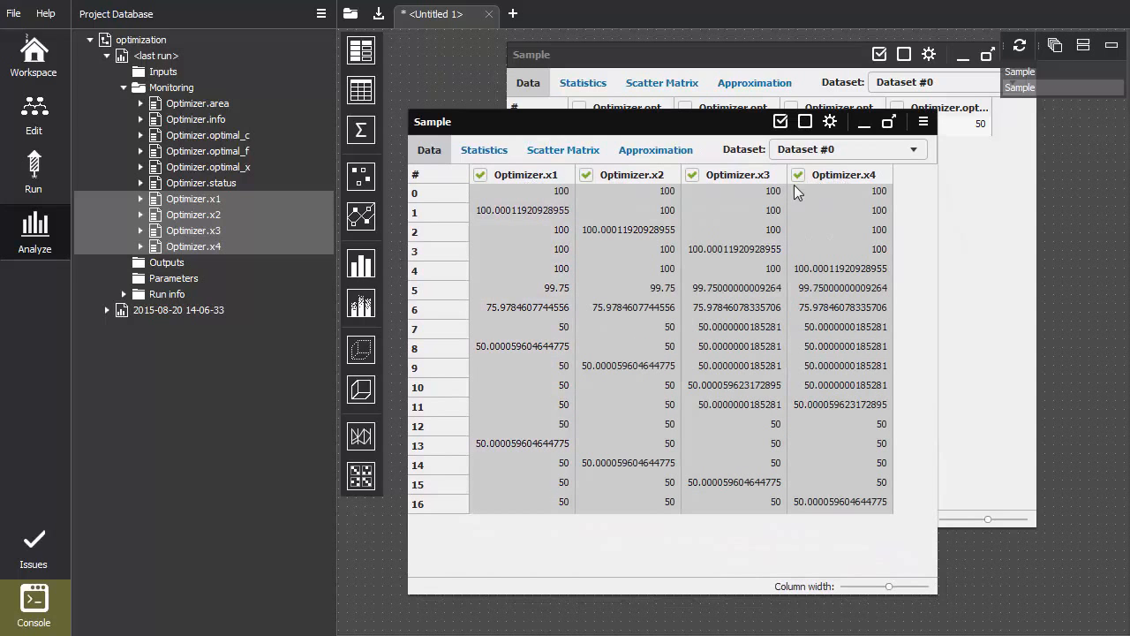
left_click(360, 216)
double_click(618, 161)
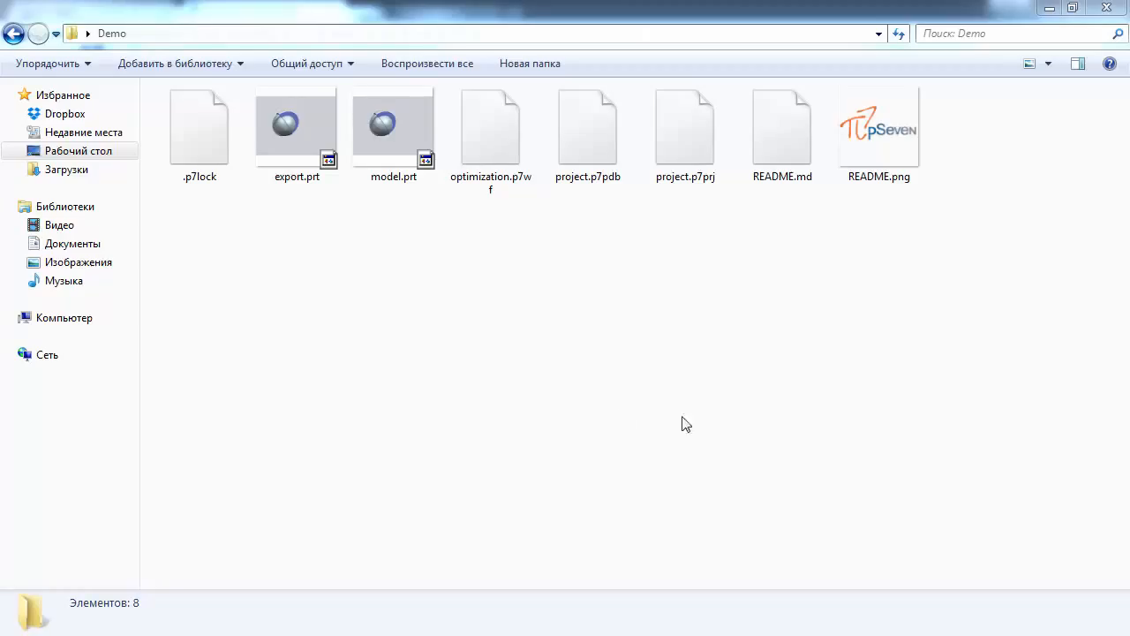
Open export.prt from the Demo folder in NX and inspect the optimized model from another angle.
double_click(290, 119)
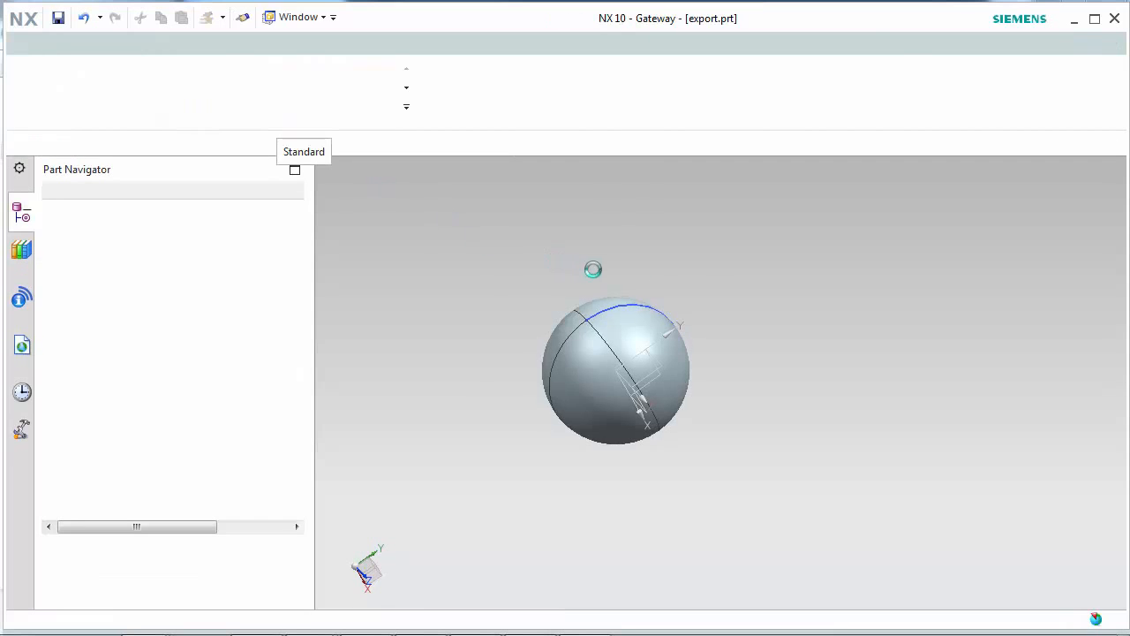
left_click_drag(774, 345, 806, 323)
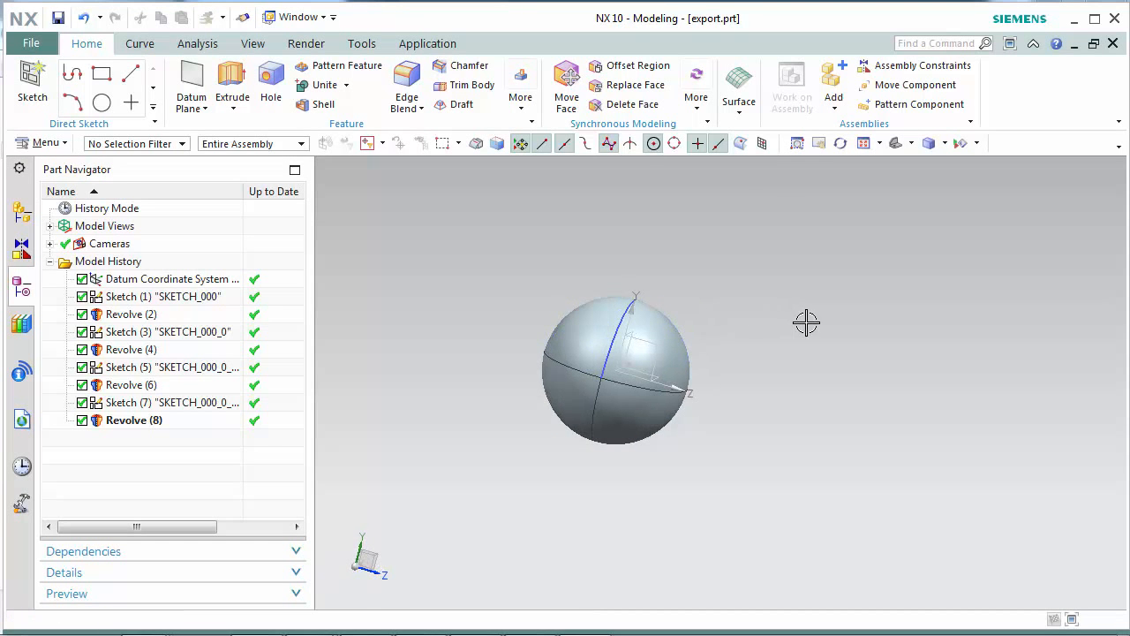